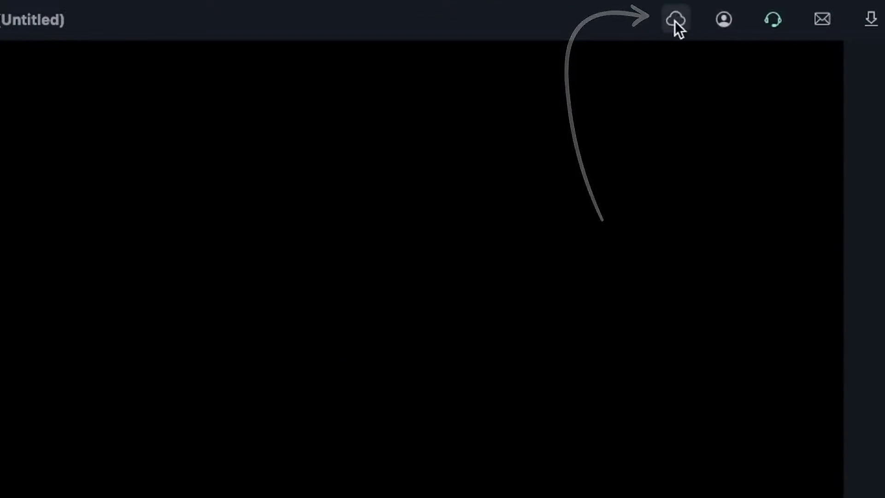
- Open the Wondershare Drive panel and scroll through its five uploaded files and storage usage
left_click(674, 20)
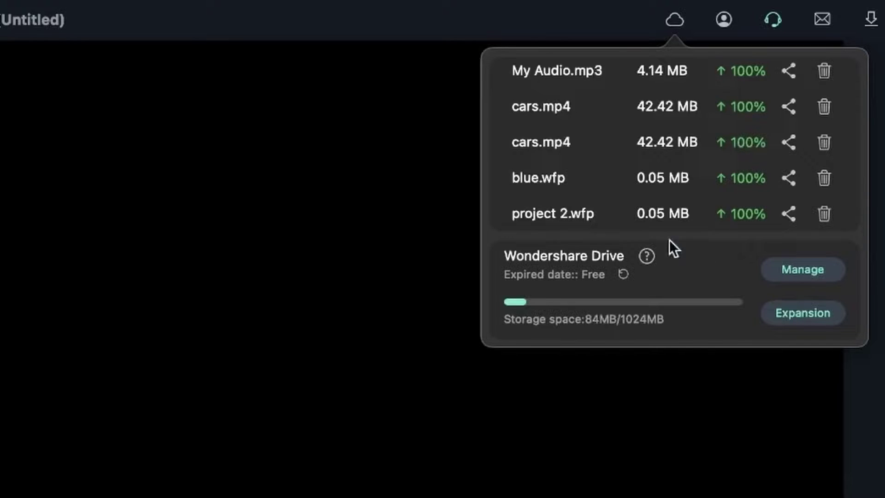
scroll(692, 179, "up", 1)
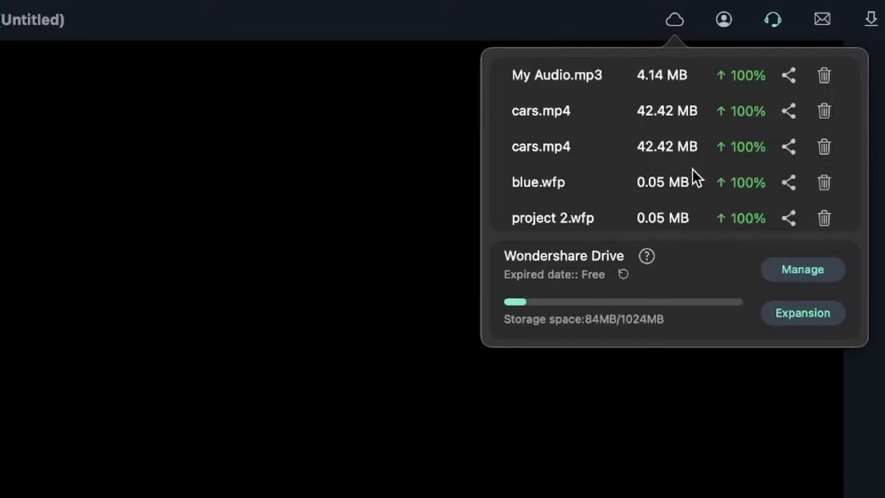
scroll(684, 193, "down", 1)
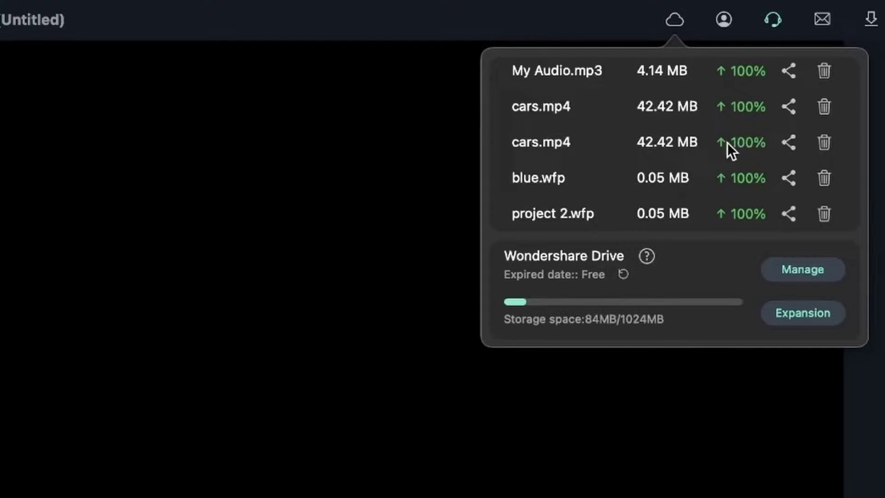
scroll(747, 92, "up", 1)
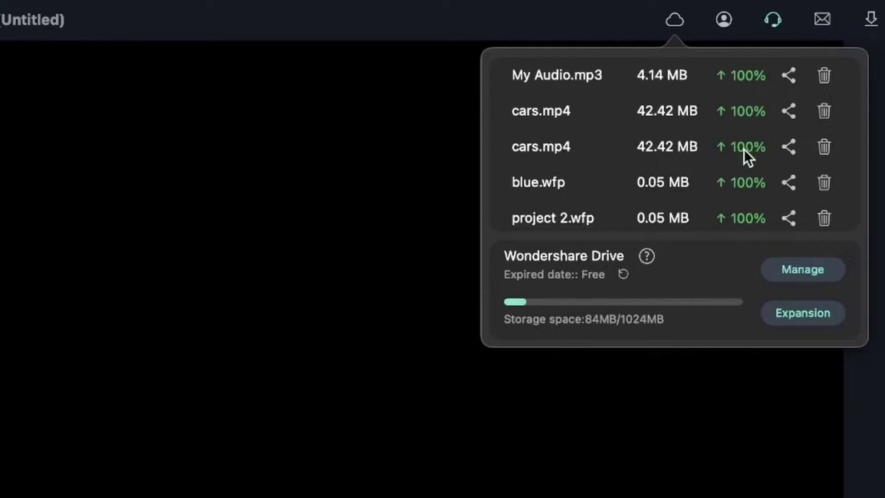
scroll(742, 193, "down", 1)
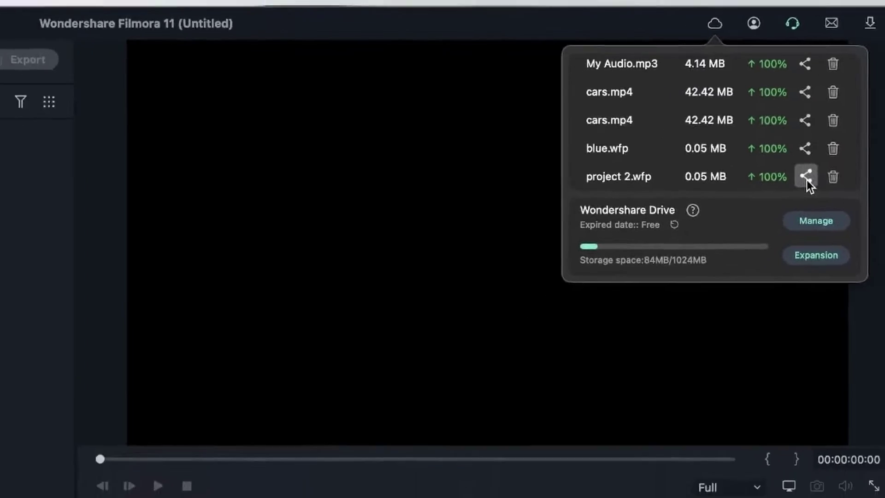
- Open and dismiss the share form for project 2.wfp, then delete the duplicate cars.mp4
left_click(788, 214)
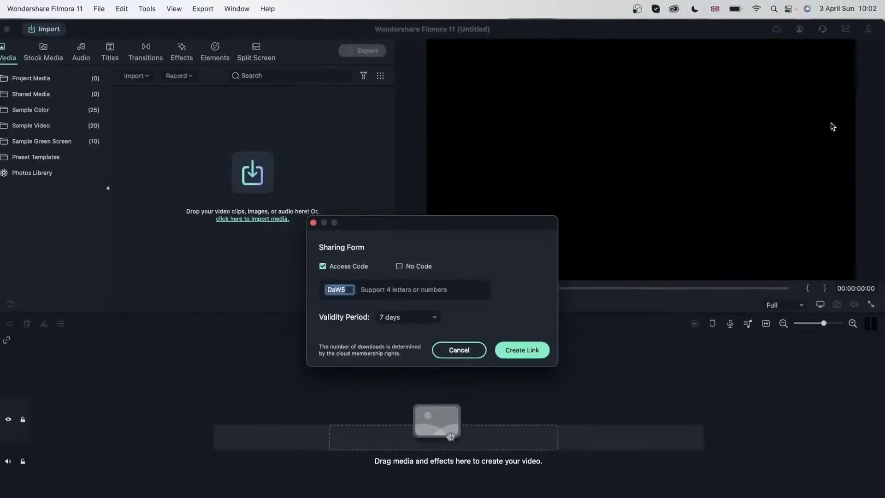
left_click_drag(423, 217, 260, 118)
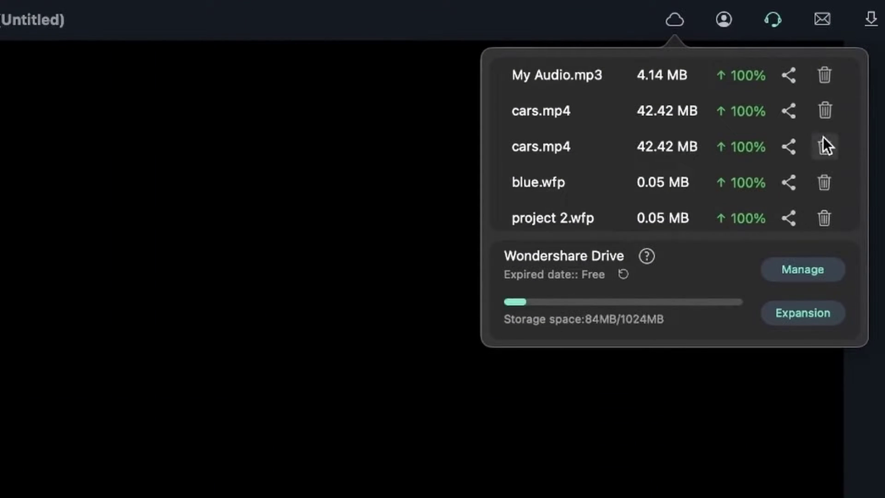
scroll(825, 195, "down", 1)
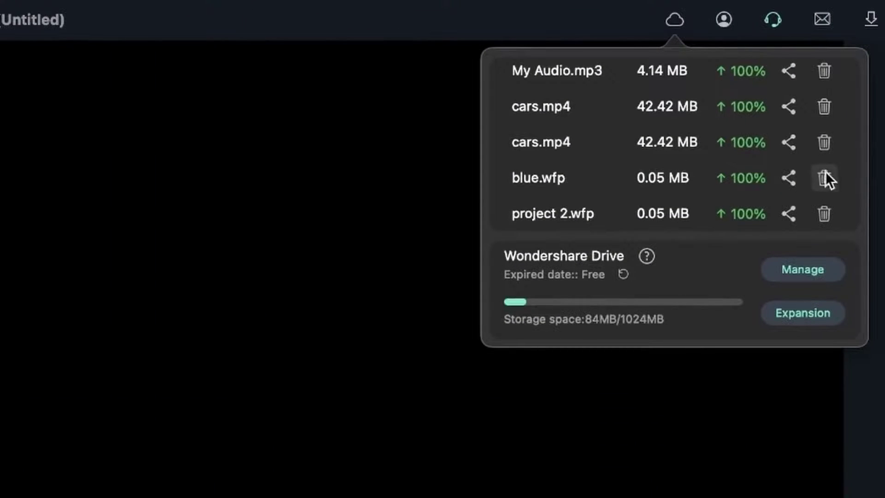
left_click(825, 105)
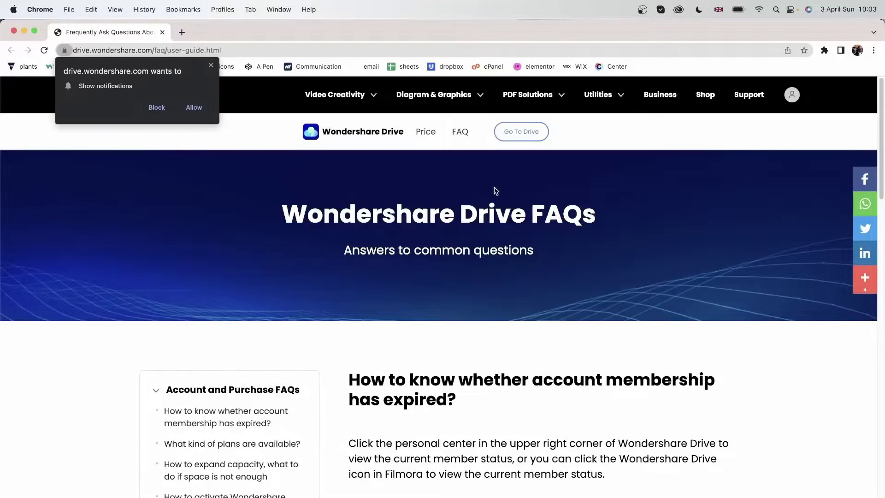
- Scroll the Drive FAQ page, go to the Drive web Personal Space, then return to Filmora
scroll(251, 262, "down", 5)
scroll(250, 259, "down", 10)
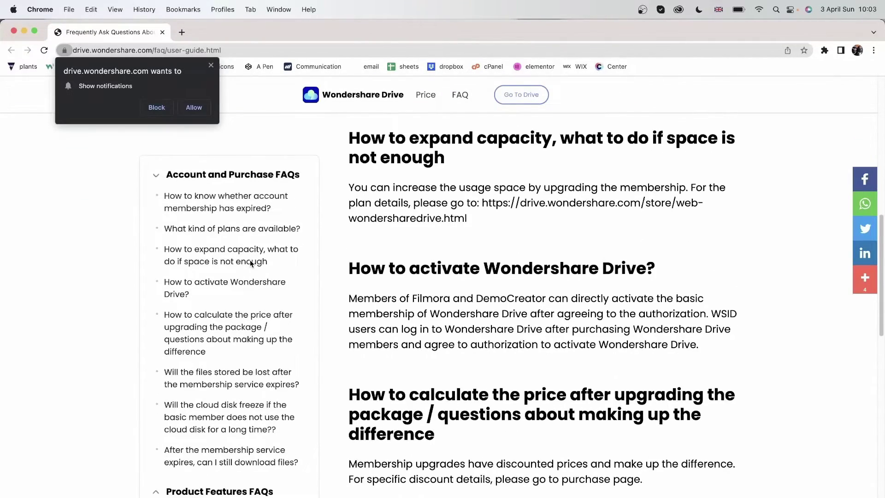
scroll(250, 261, "down", 10)
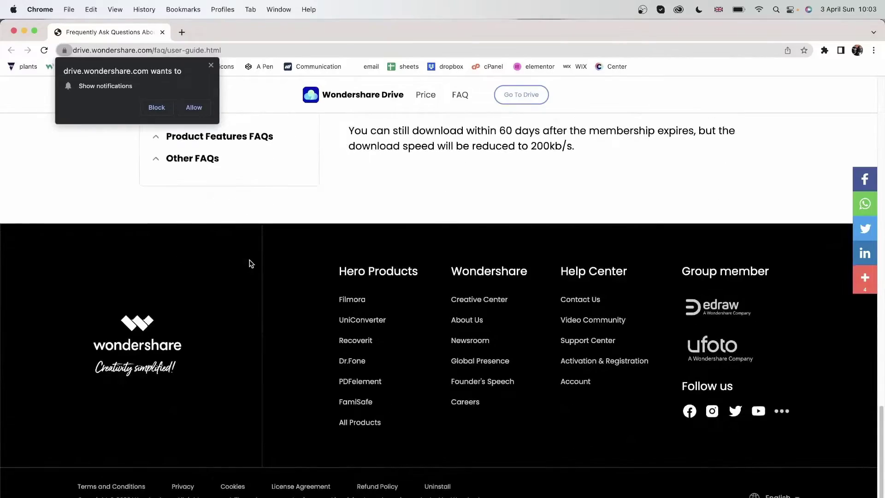
scroll(359, 207, "up", 20)
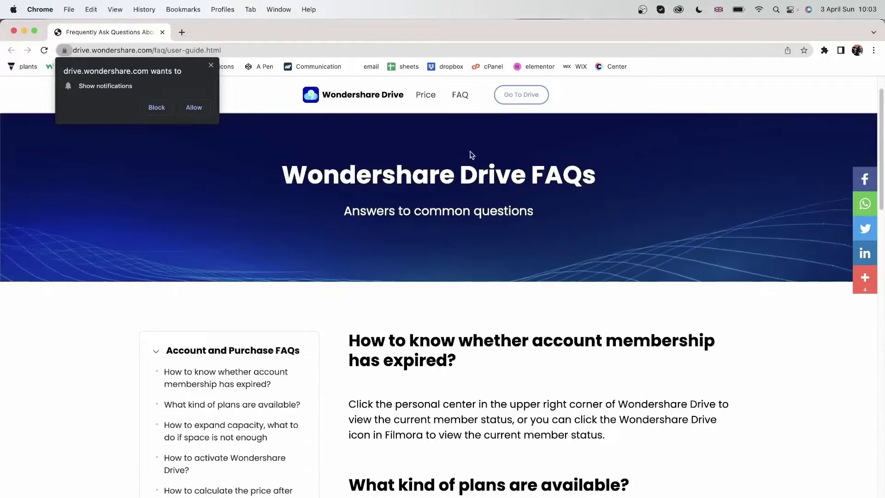
left_click(518, 93)
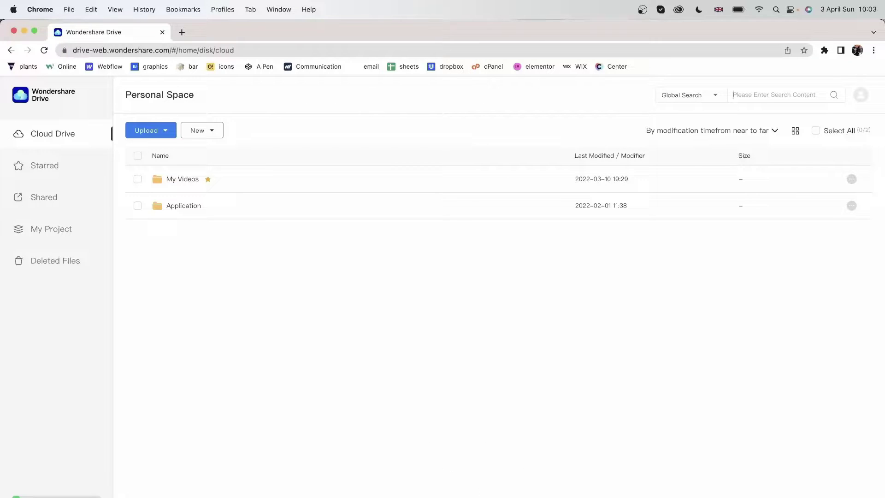
key("super+Tab")
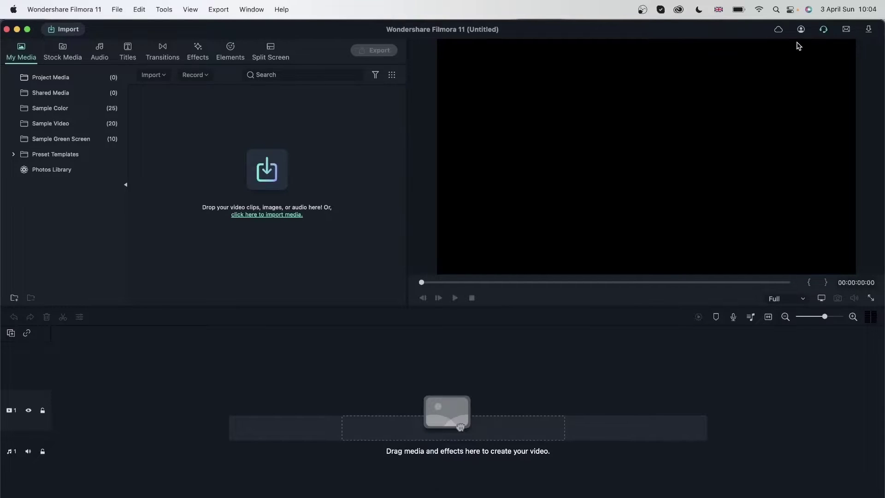
- Open Wondershare Drive storage from Filmora's cloud icon to reach its Personal Space list
left_click(779, 29)
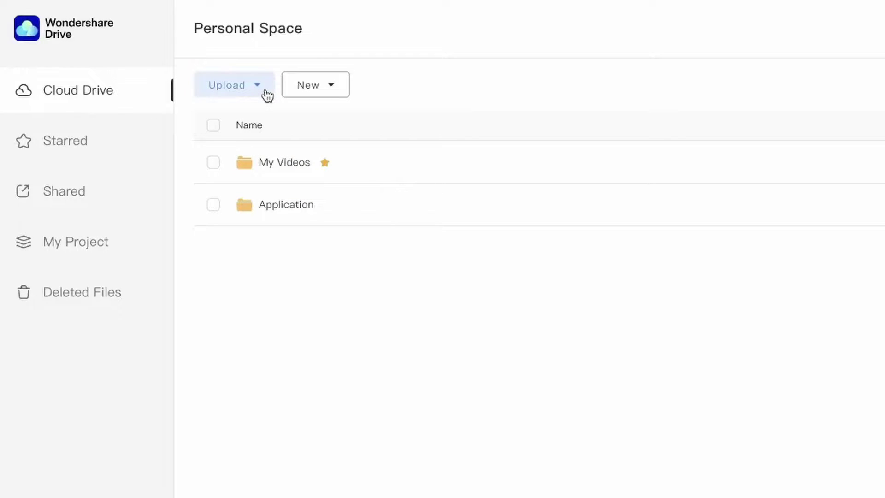
- Upload the 6.48MB JPEG from the Desktop into Personal Space and collapse the finished upload panel
left_click(253, 83)
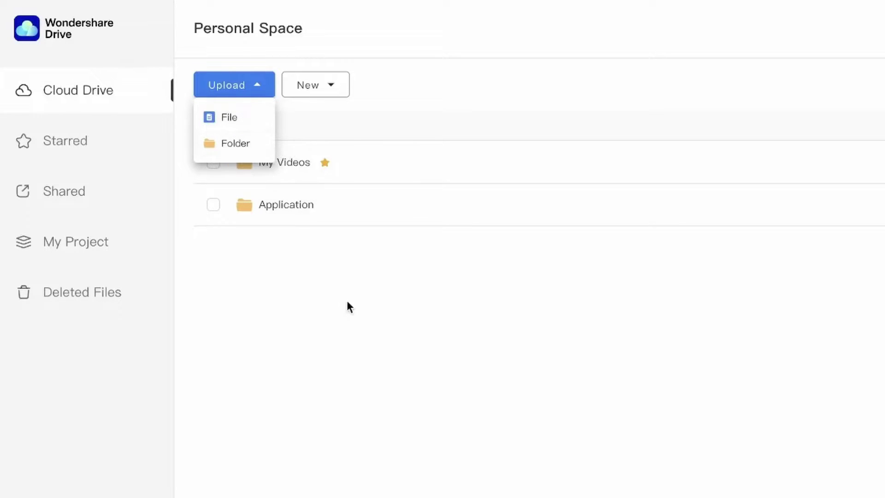
left_click(316, 291)
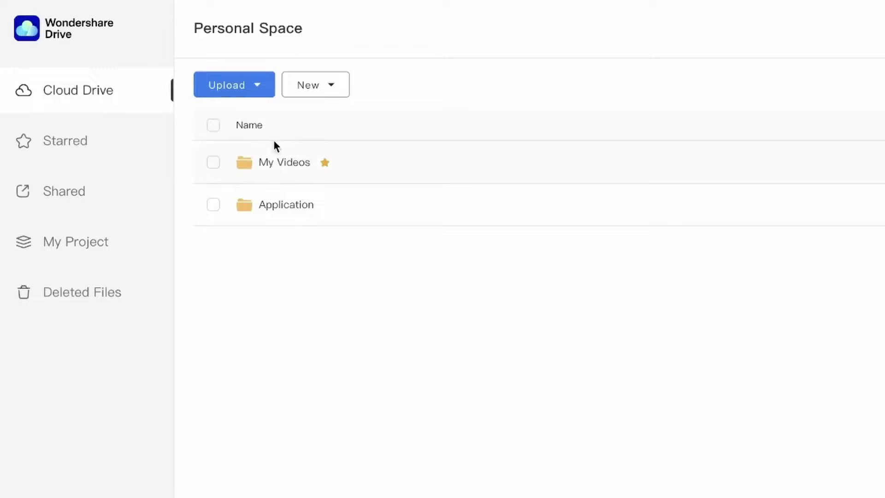
left_click(253, 92)
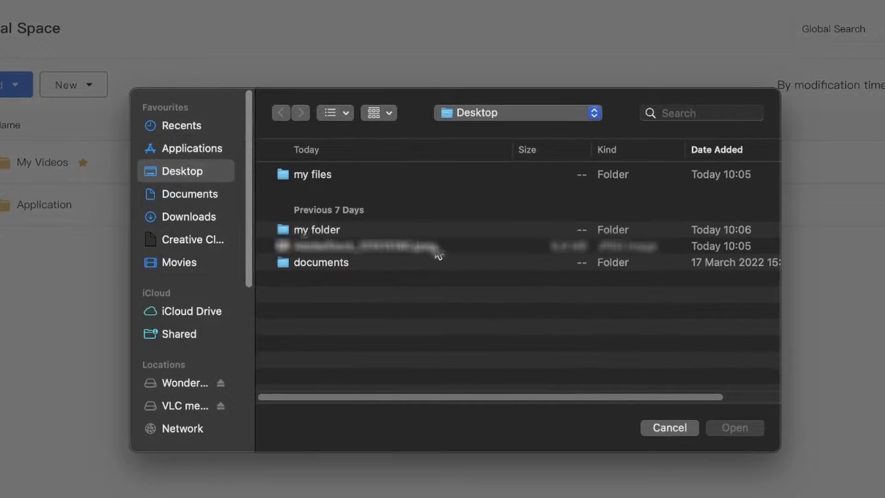
left_click(435, 249)
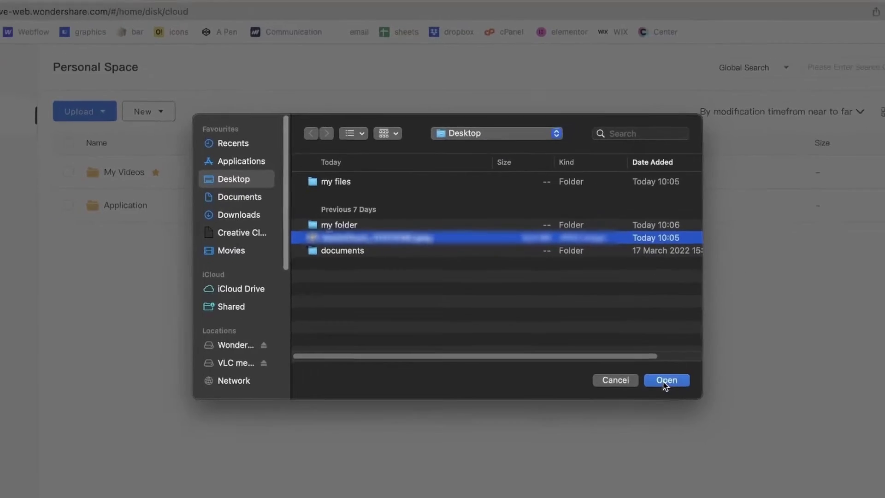
left_click(734, 427)
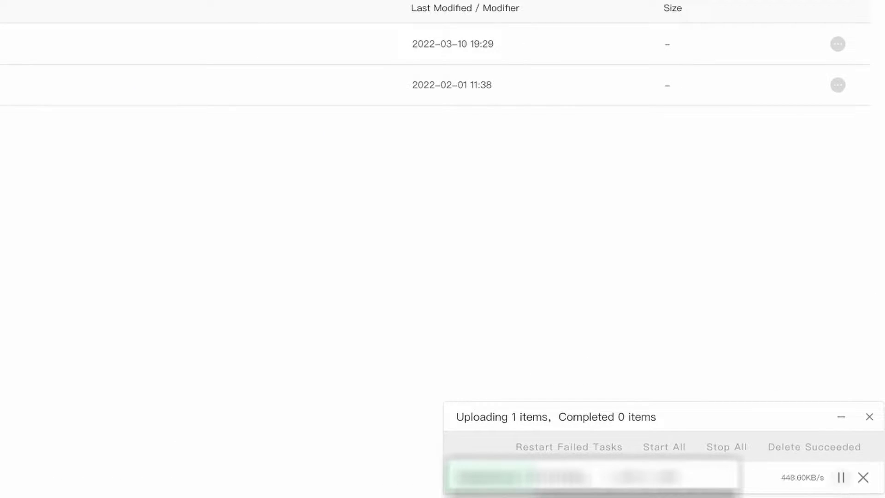
left_click(841, 417)
left_click(859, 480)
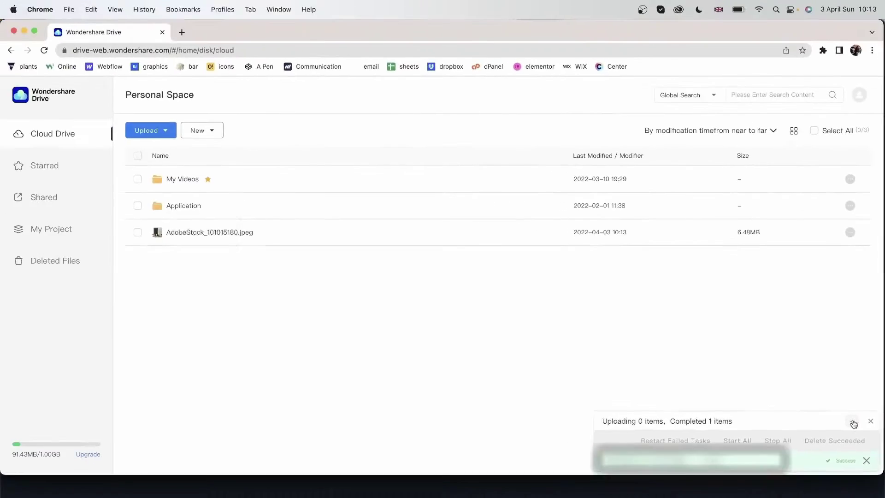
left_click(853, 424)
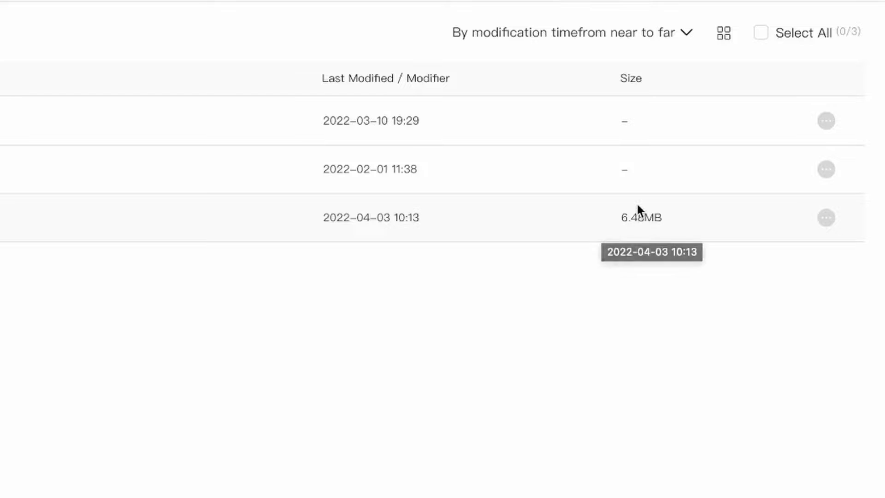
left_click(827, 221)
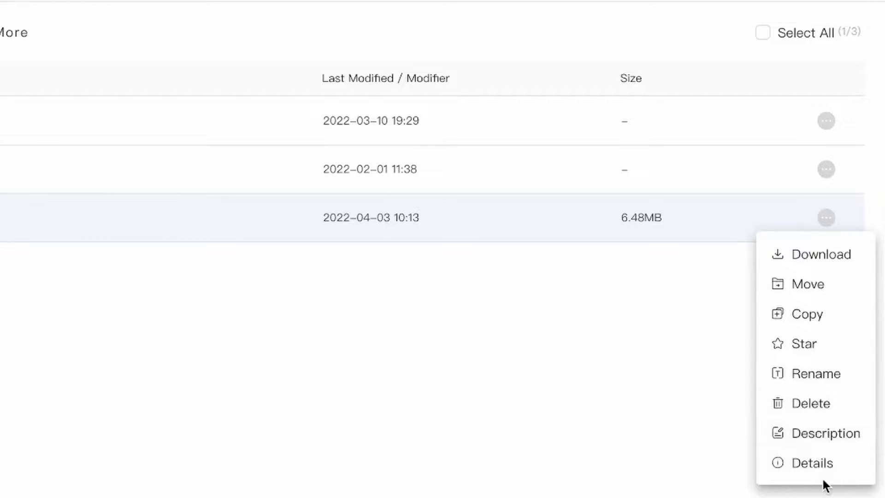
left_click(791, 318)
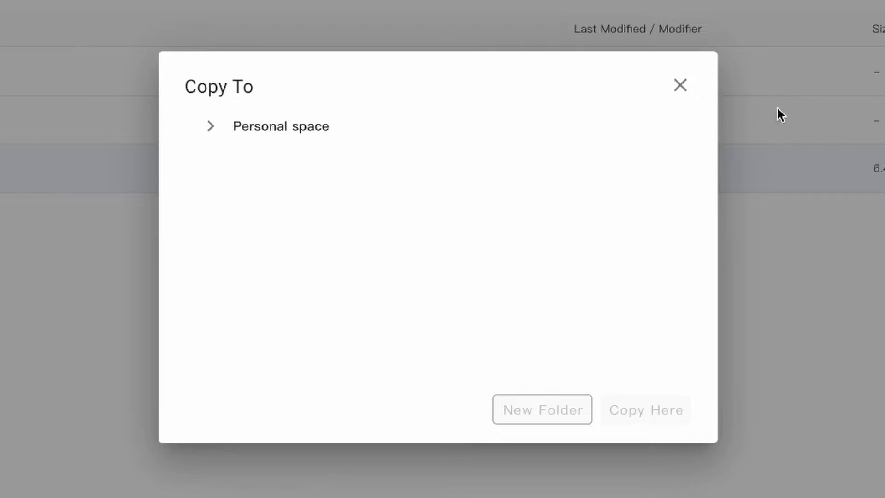
- Cancel the copy dialog, then upload 'my folder' with all its files from the Desktop
left_click(680, 85)
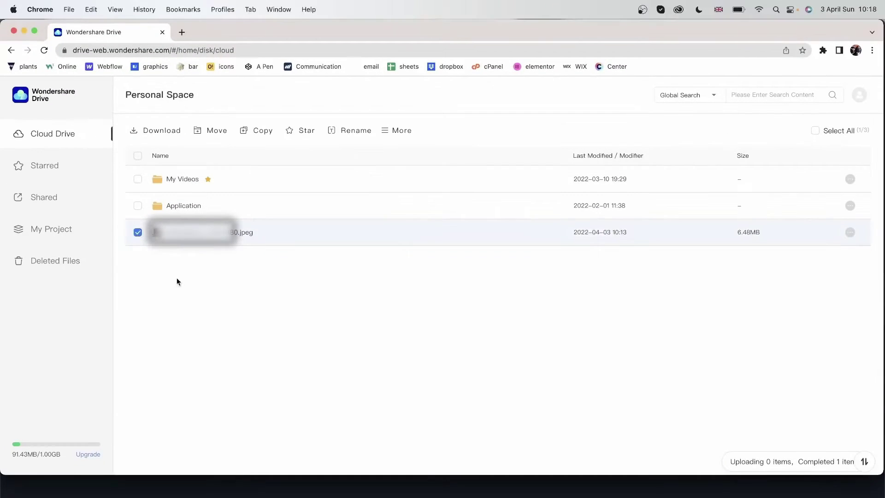
left_click(260, 294)
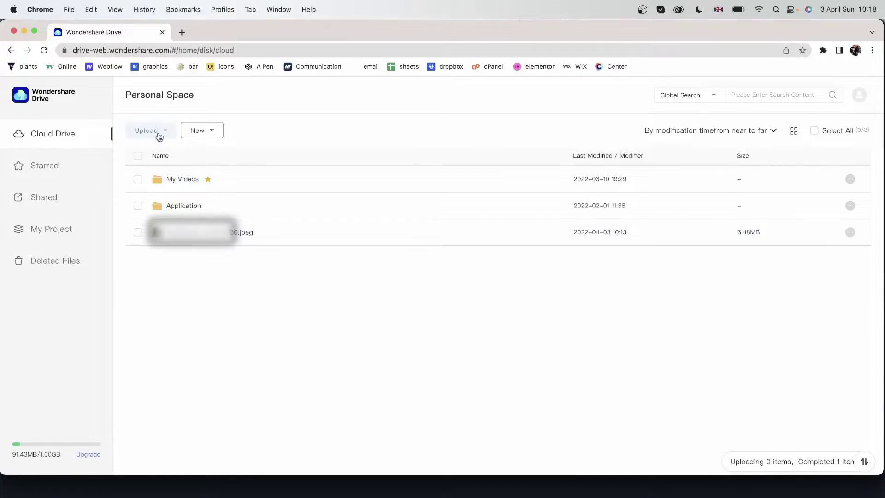
left_click(166, 135)
left_click(160, 171)
left_click(385, 222)
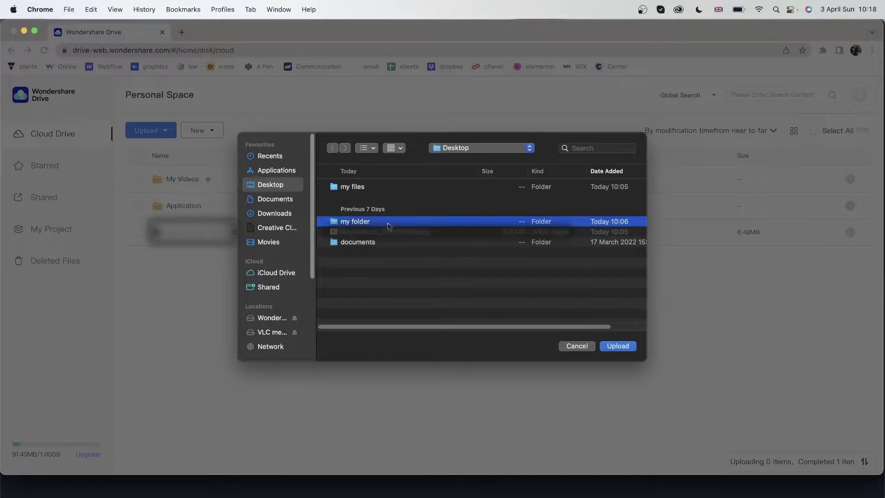
left_click(625, 347)
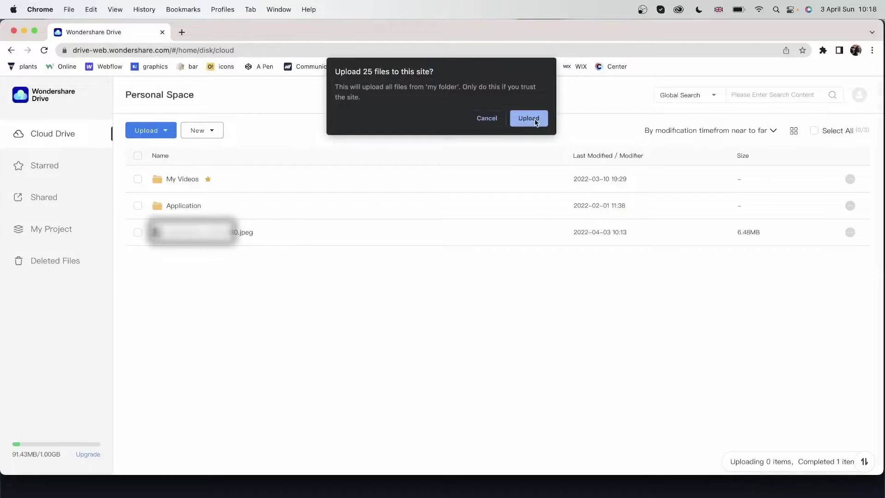
left_click(535, 121)
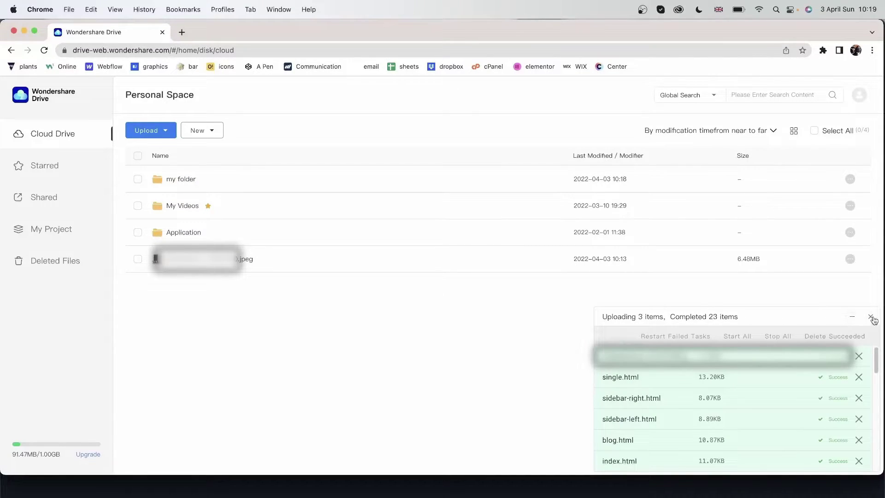
left_click(852, 317)
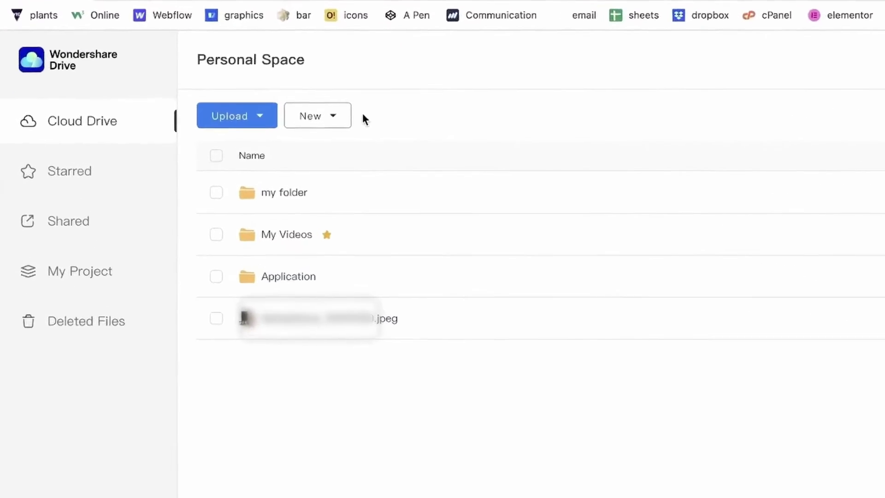
- Create a new empty folder named 'Filmora folder' in Personal Space
left_click(418, 115)
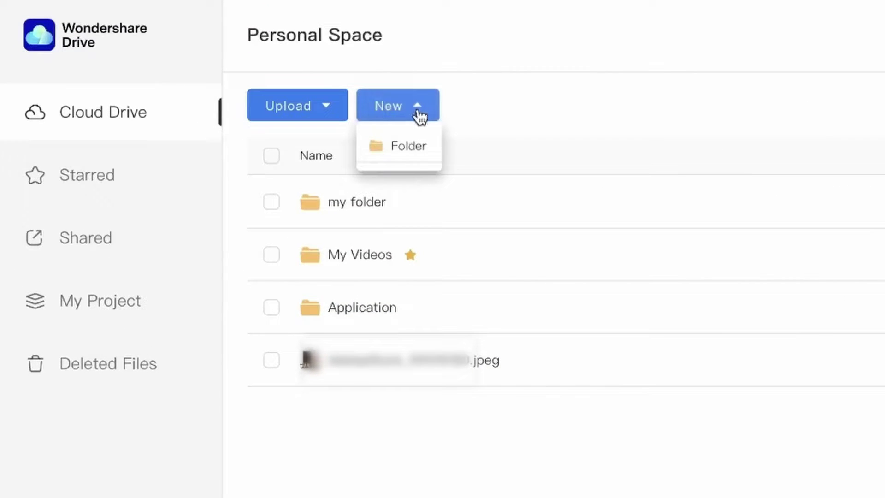
left_click(412, 156)
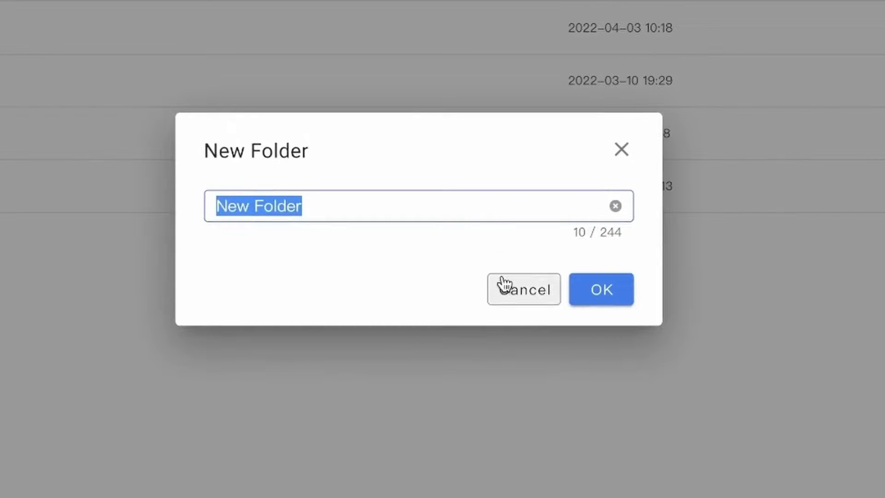
type("Filmora fol")
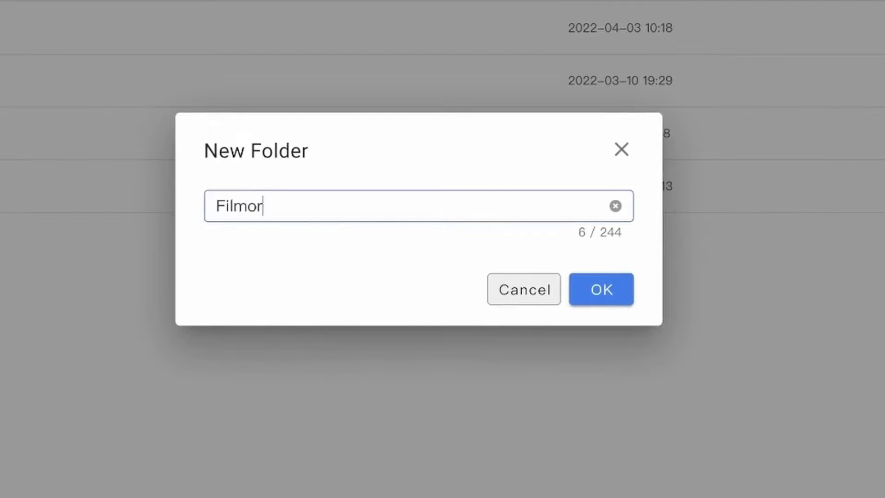
type("d")
key("BackSpace")
type("folder")
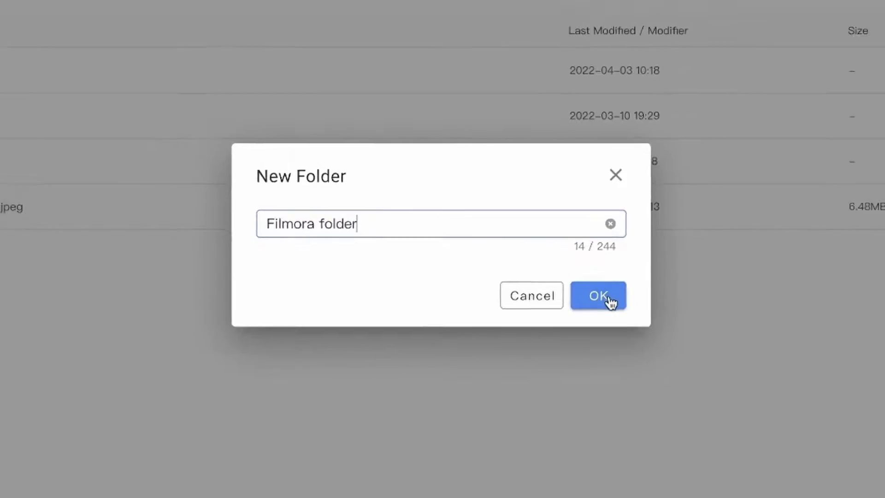
left_click(604, 293)
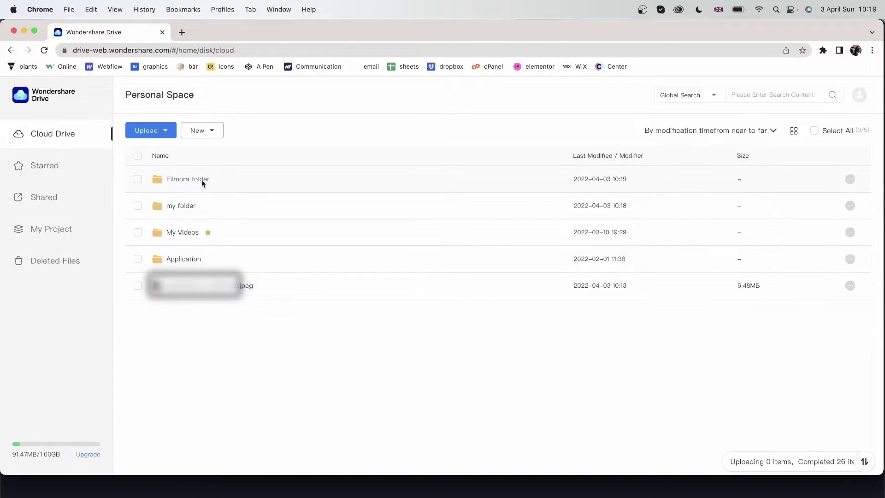
- Copy the JPEG into Filmora folder, check it arrived, and return to the Default folder
left_click(137, 285)
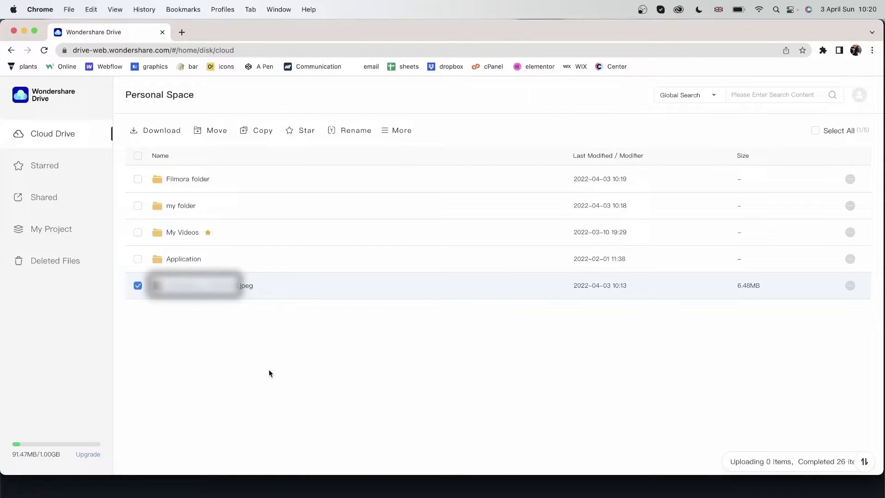
left_click(257, 132)
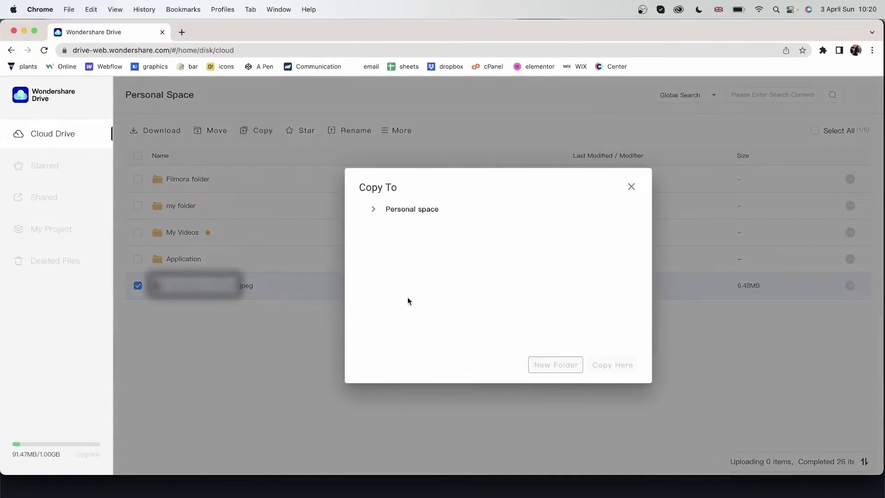
left_click(374, 211)
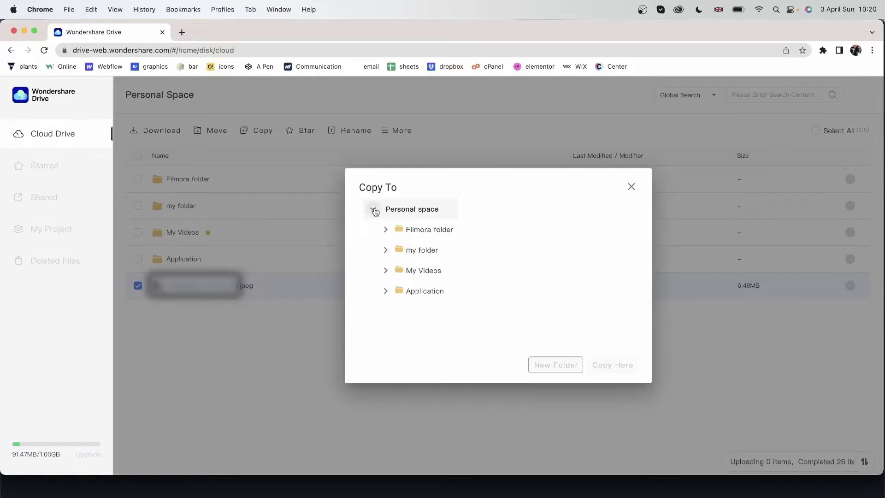
left_click(414, 231)
left_click(615, 364)
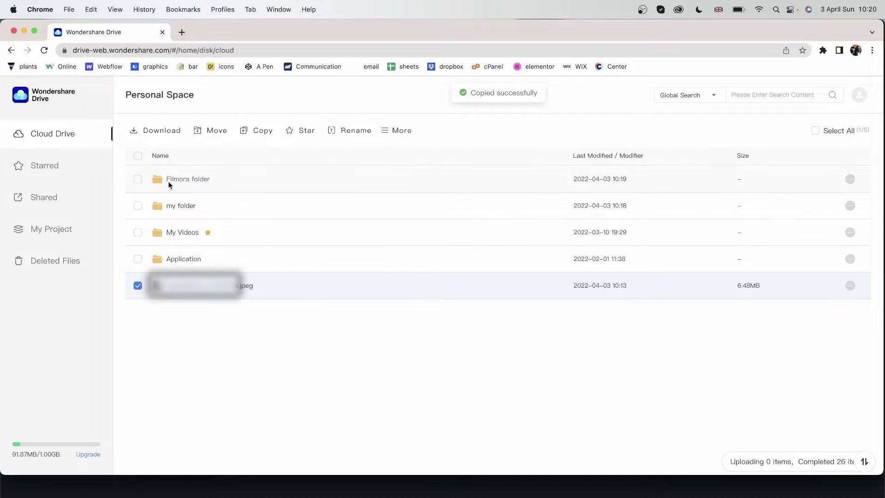
double_click(194, 181)
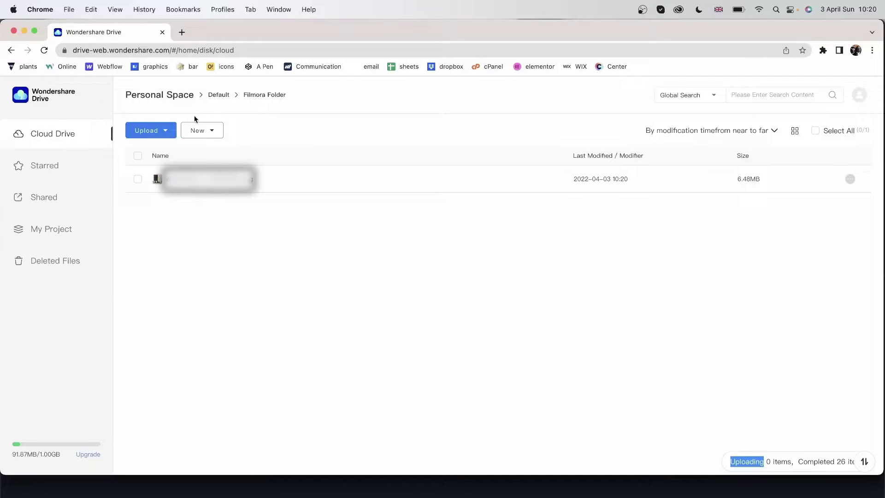
left_click(218, 95)
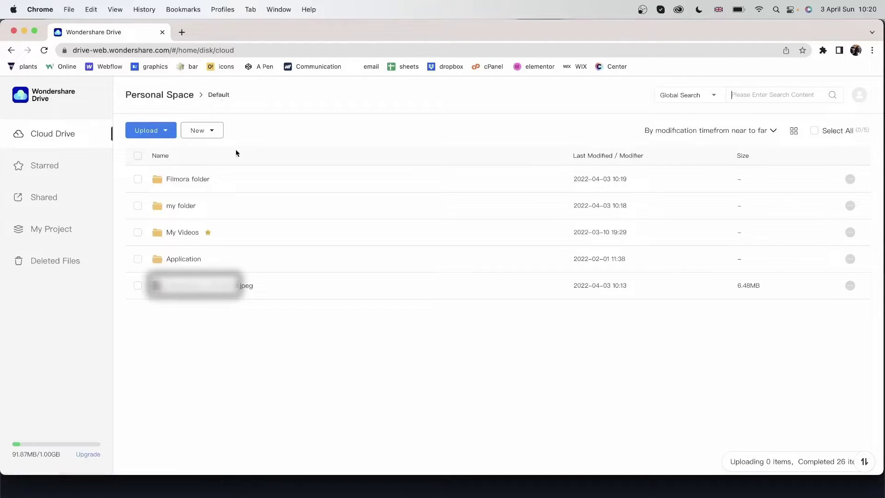
- Open the AdobeStock JPEG in the viewer, zoom in and out, then fit and show actual size
double_click(217, 291)
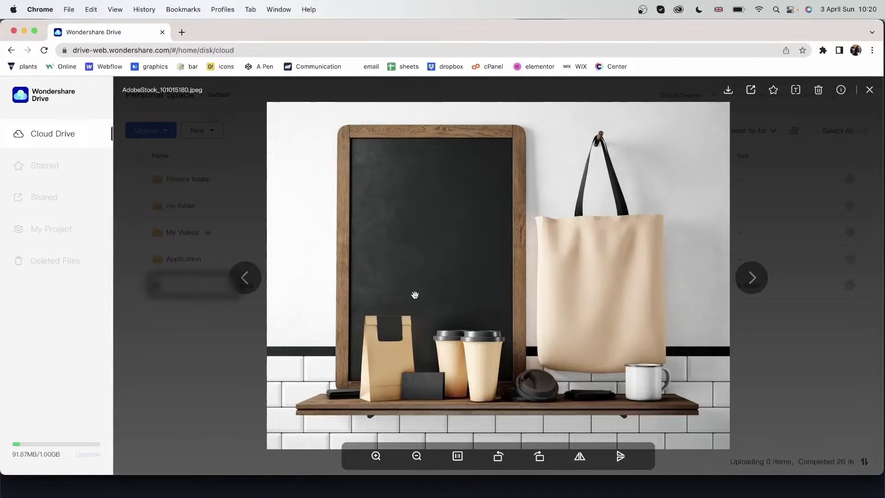
left_click(376, 457)
left_click(376, 456)
left_click(377, 457)
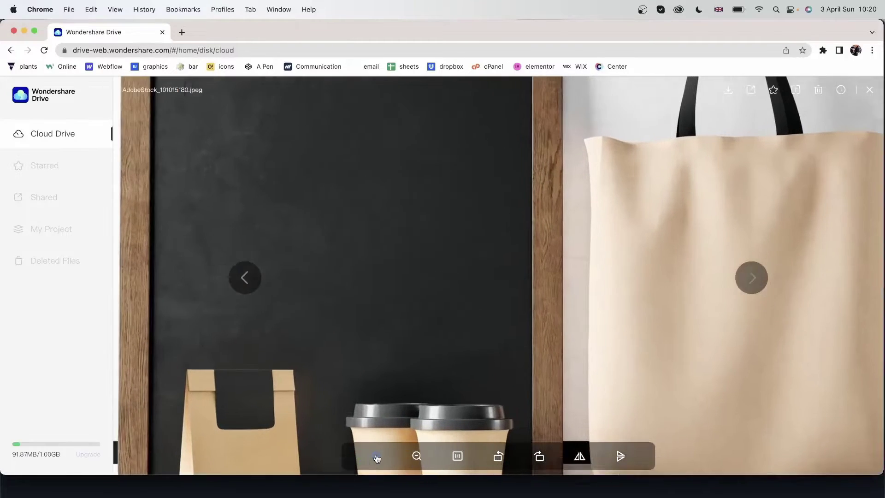
left_click(415, 456)
left_click(416, 456)
left_click(457, 456)
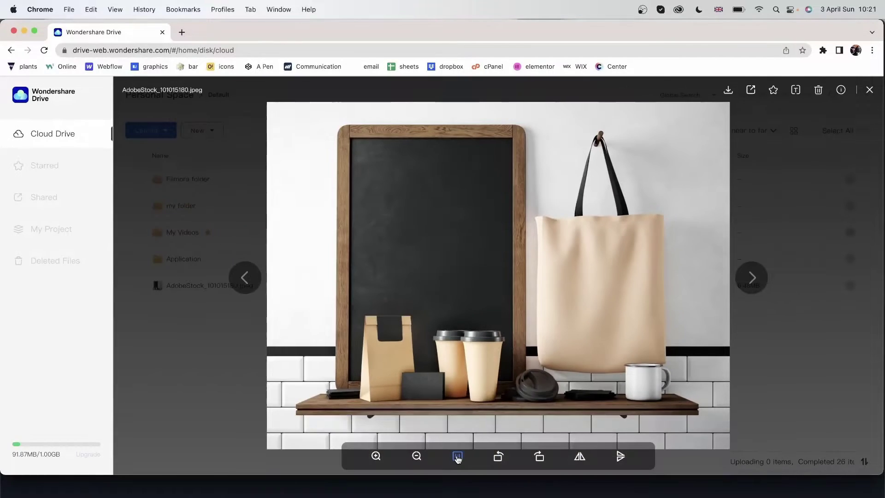
left_click(457, 456)
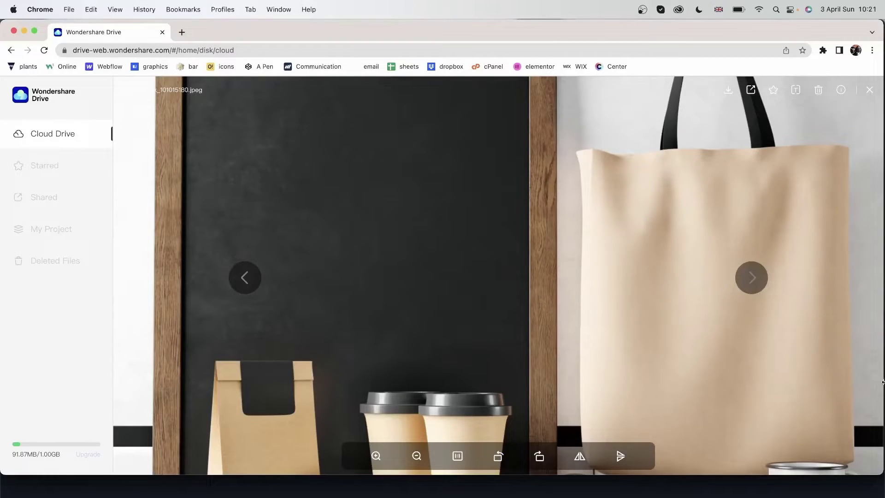
- Rotate the image repeatedly counter-clockwise, then clockwise, ending upright
left_click(499, 456)
left_click(498, 456)
left_click(499, 457)
left_click(498, 456)
left_click(498, 456)
left_click(498, 457)
left_click(499, 457)
left_click(539, 456)
left_click(540, 457)
left_click(540, 457)
left_click(540, 457)
left_click(540, 457)
left_click(540, 457)
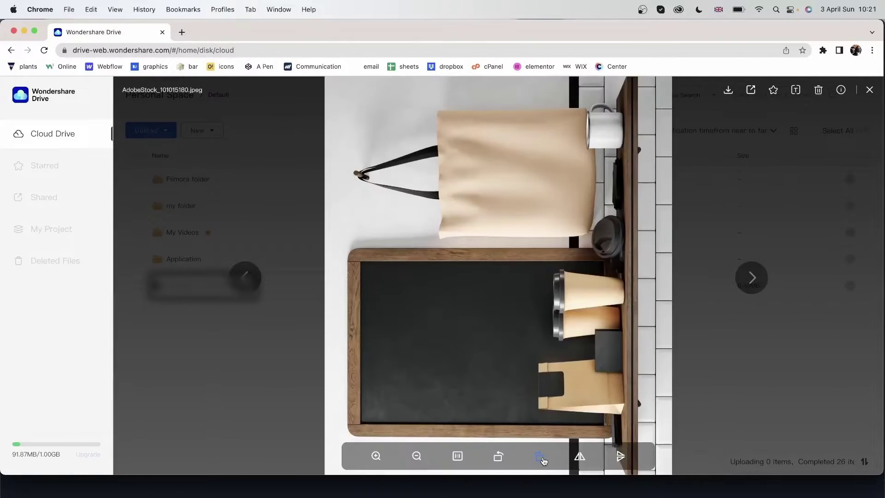
left_click(542, 458)
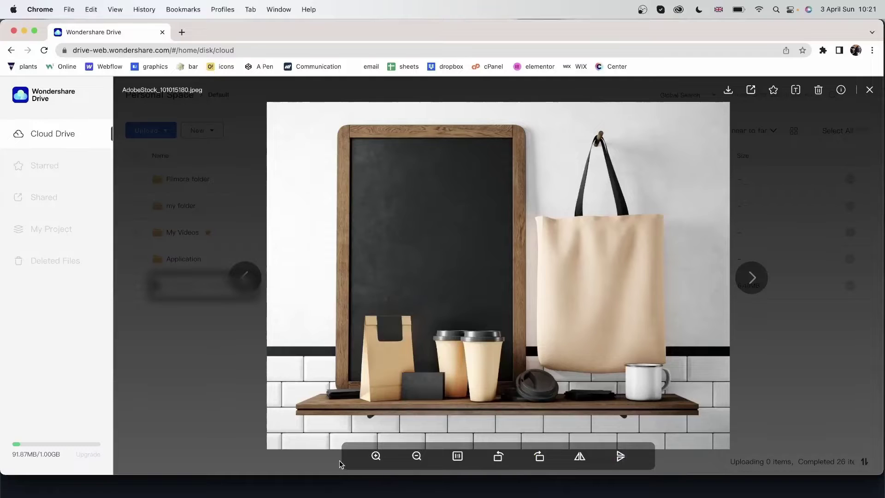
- Mirror the image horizontally four times, then flip it vertically and back
left_click(579, 457)
left_click(579, 456)
left_click(579, 456)
left_click(579, 456)
left_click(619, 456)
left_click(619, 456)
- Try further rotations, horizontal mirrors and a vertical flip on the image
double_click(538, 457)
left_click(541, 457)
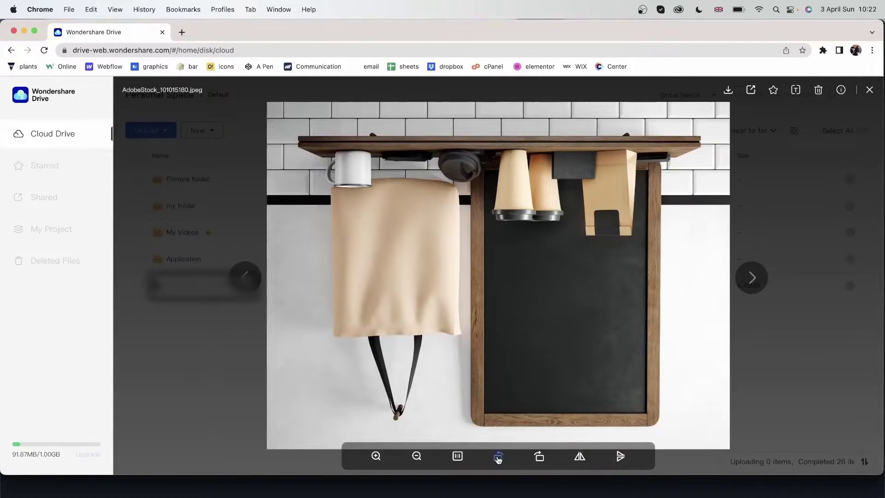
left_click(498, 457)
left_click(538, 456)
left_click(579, 456)
left_click(620, 456)
left_click(579, 456)
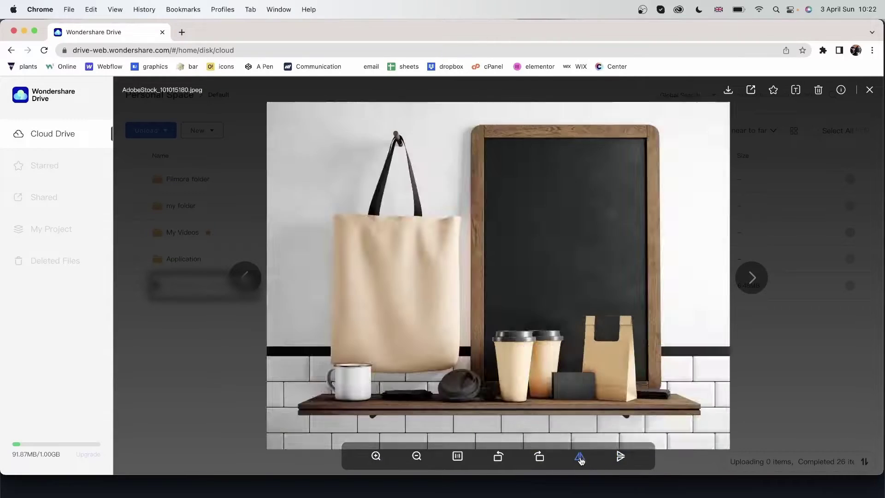
left_click(499, 457)
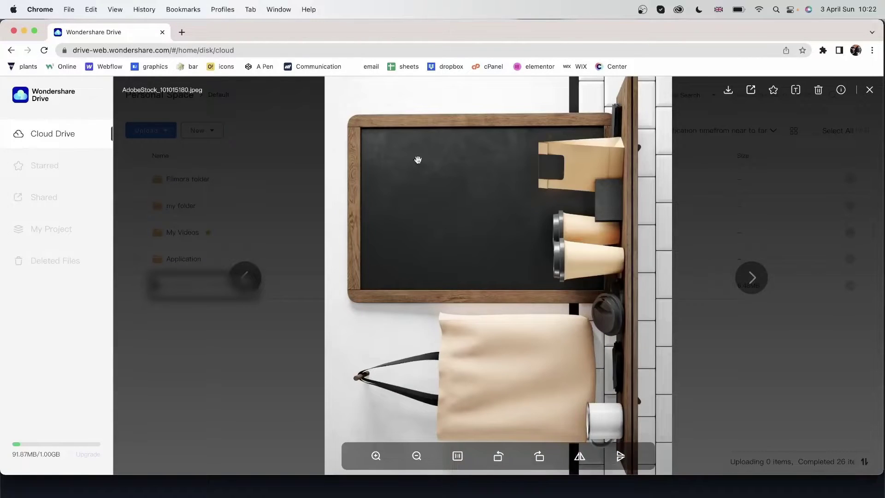
- Download the AdobeStock JPEG, open the downloaded file, and return to Chrome
left_click(728, 90)
left_click(64, 458)
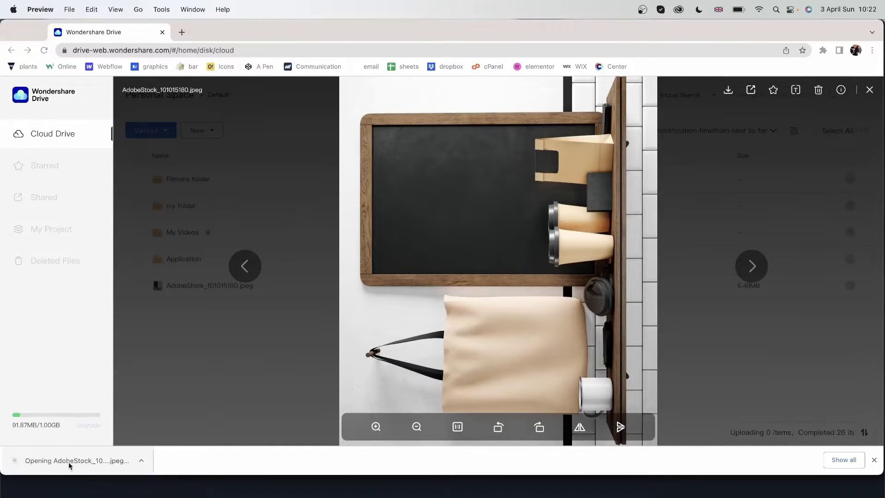
left_click_drag(246, 89, 194, 101)
left_click(607, 122)
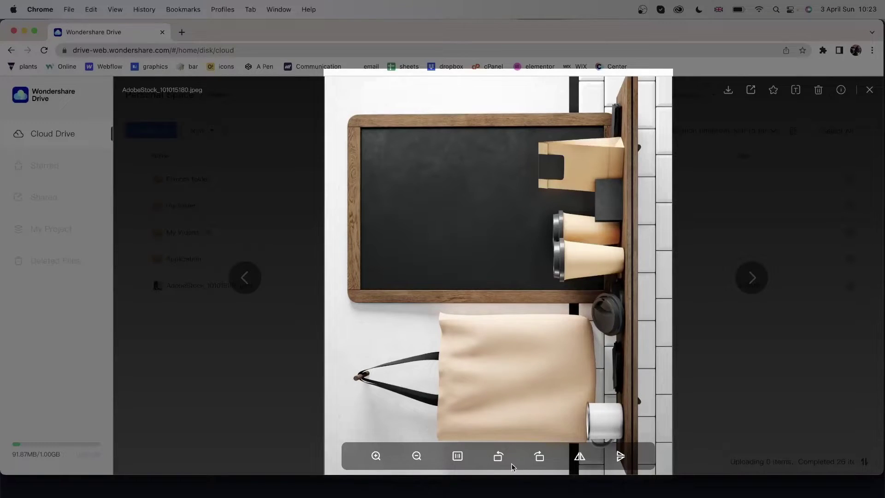
- Rotate and mirror the preview back, restoring its upright fitted view
left_click(498, 456)
left_click(498, 457)
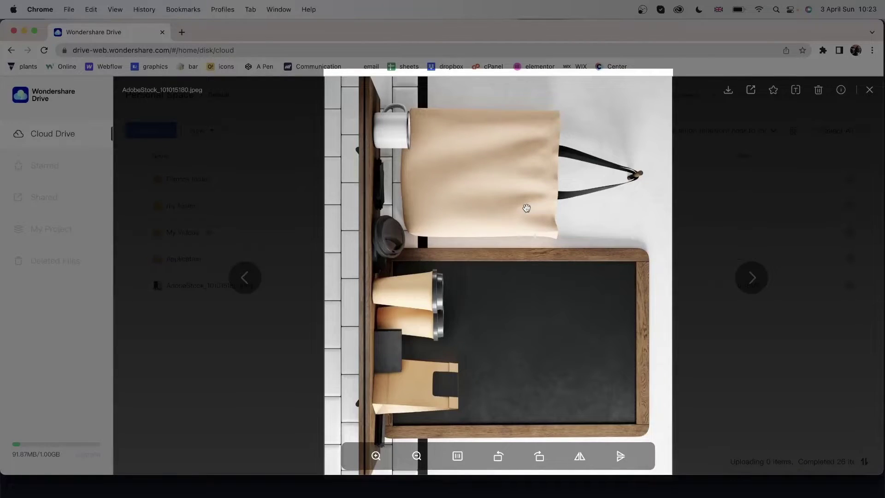
left_click(578, 463)
left_click(580, 462)
left_click(620, 459)
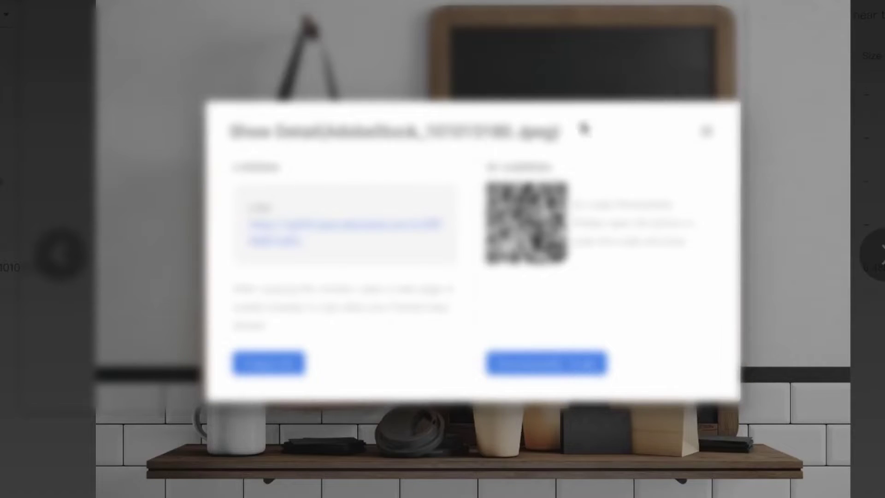
- Select the shared file name text in the share details, then clear the accidental selection
left_click_drag(581, 130, 484, 60)
left_click(387, 272)
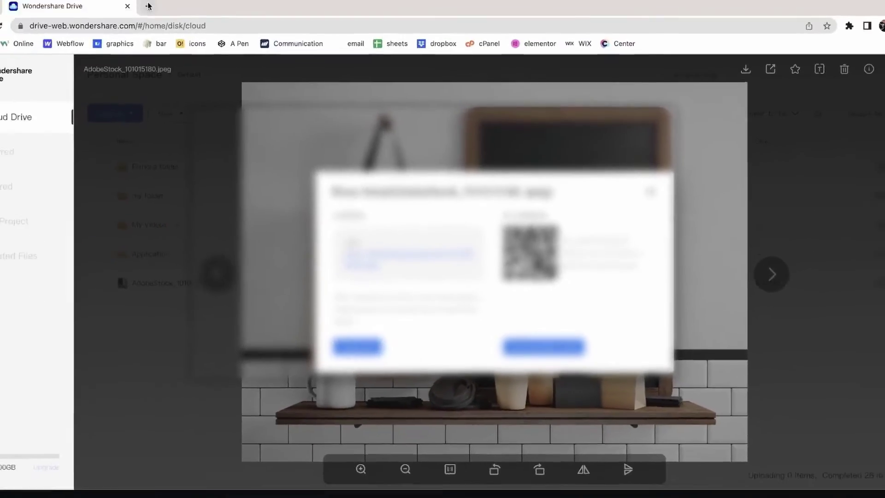
- Load the copied share link in a new Chrome tab, stripping the 'Link:' prefix from the address
left_click(148, 6)
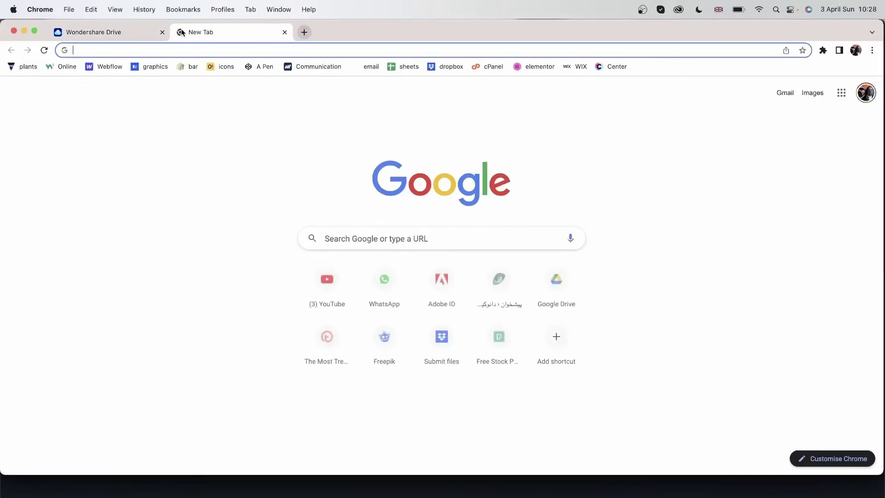
key("super+v")
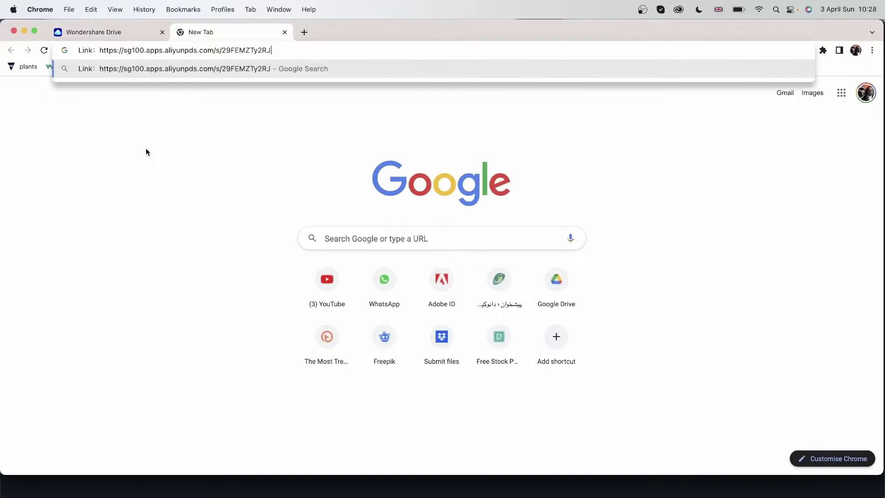
left_click_drag(101, 52, 33, 50)
key("BackSpace")
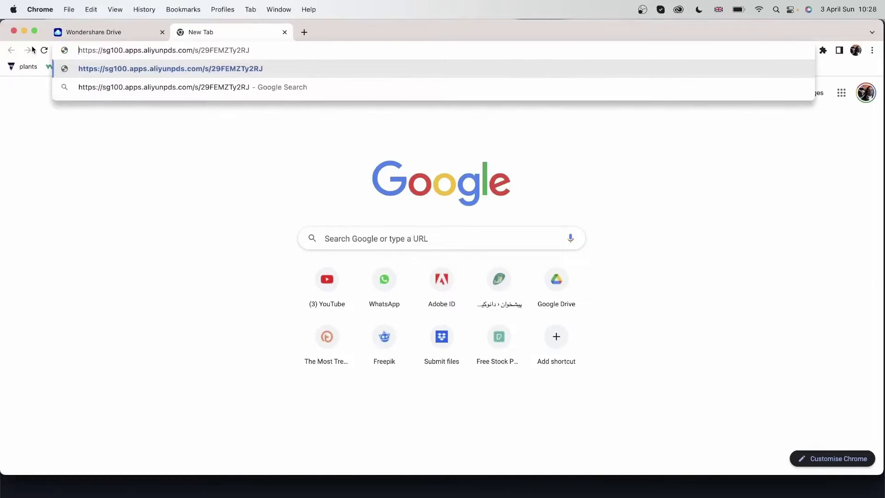
key("Return")
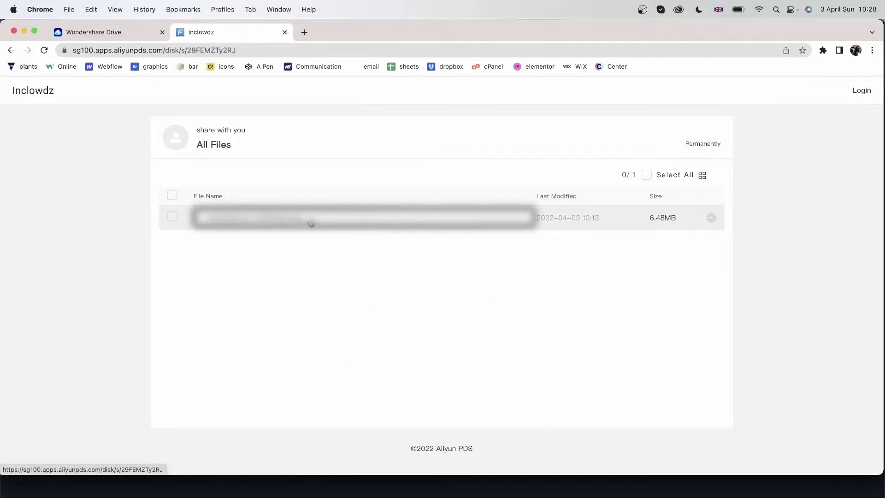
left_click(250, 223)
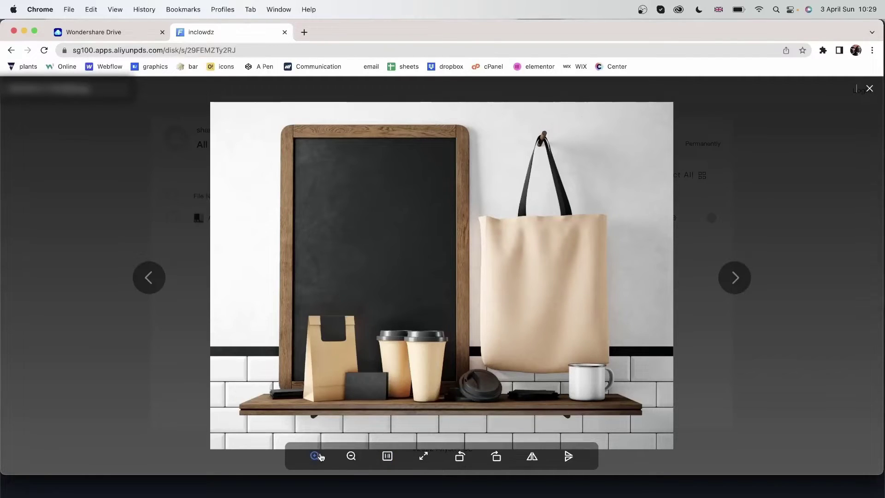
left_click(315, 455)
left_click(350, 457)
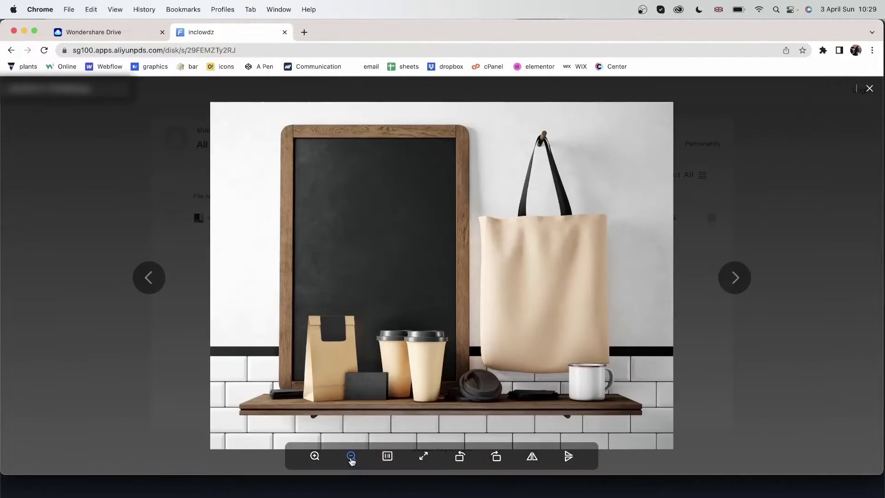
left_click(388, 457)
left_click(388, 458)
left_click(423, 456)
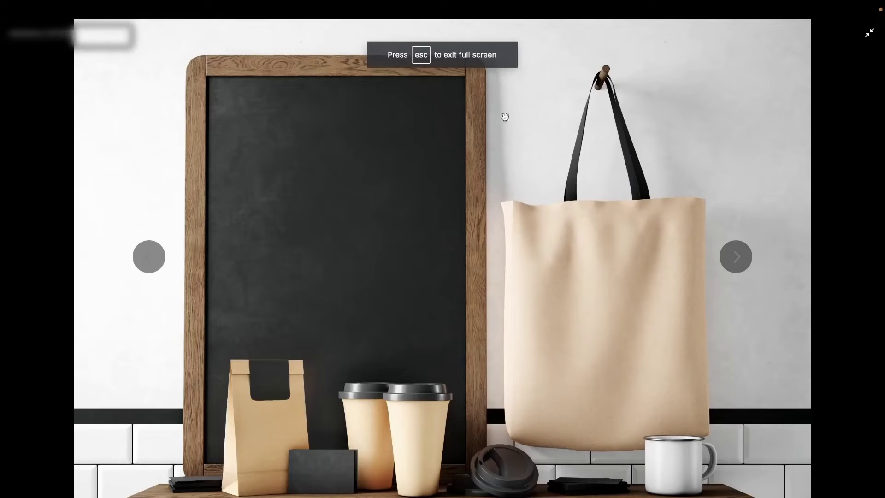
key("Escape")
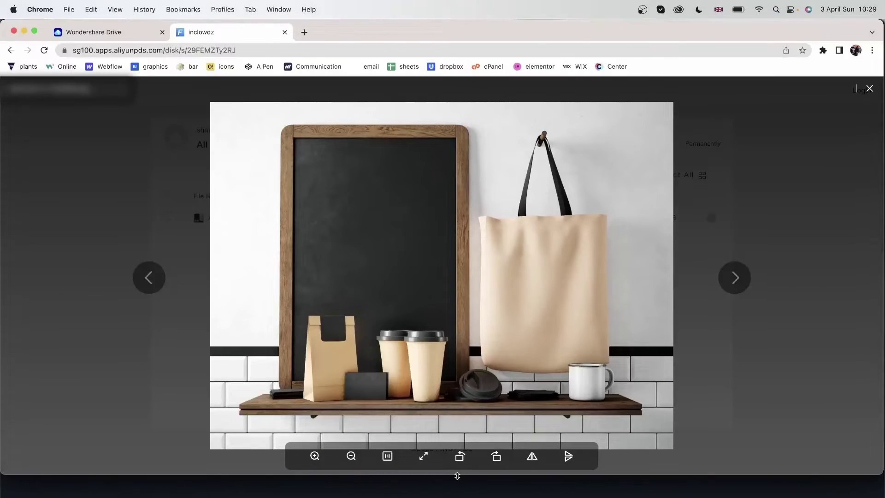
left_click(460, 458)
left_click(459, 456)
left_click(459, 456)
left_click(460, 456)
left_click(460, 457)
left_click(527, 461)
left_click(527, 461)
left_click(576, 460)
left_click(577, 461)
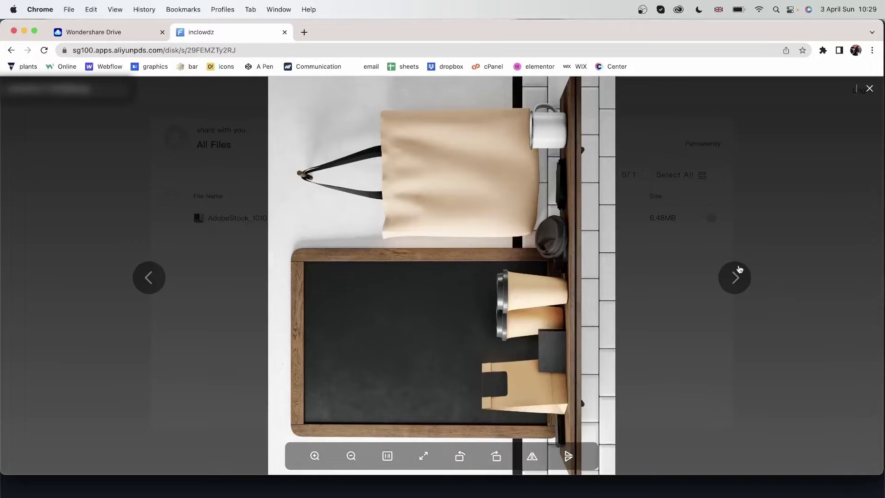
left_click(735, 279)
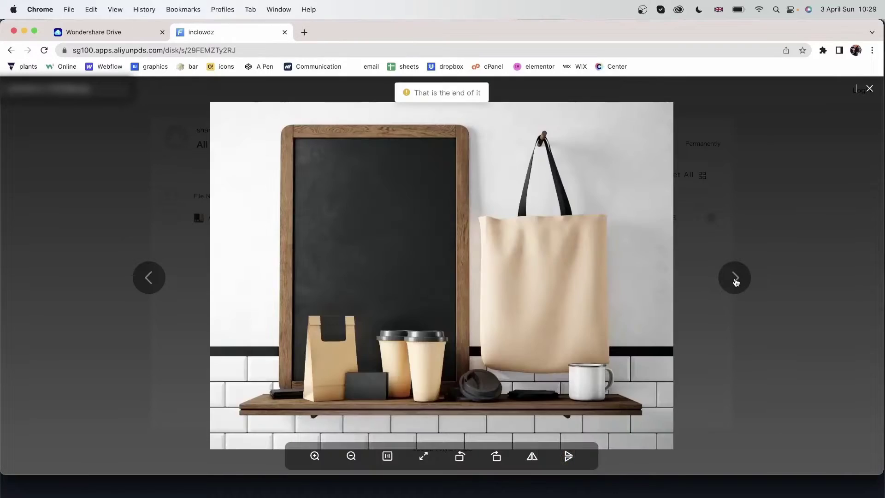
left_click(870, 89)
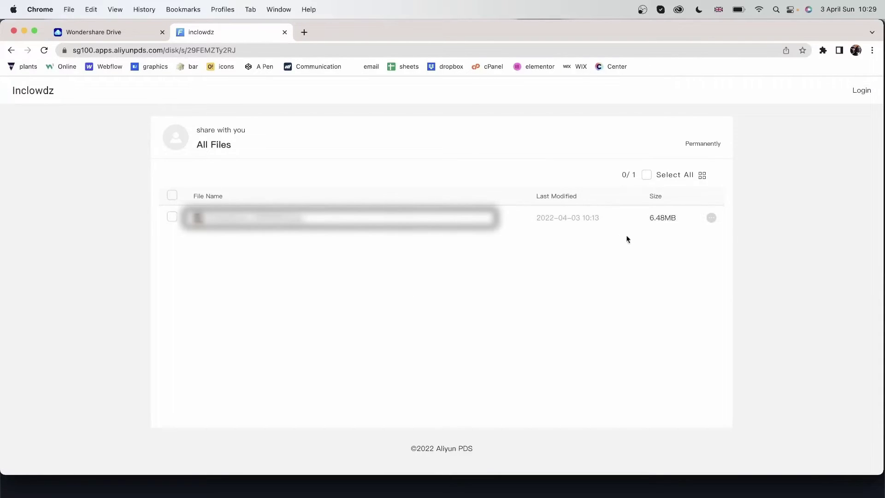
- Check the file's Download and Save to my space options, then close the Aliyun PDS tab
left_click(712, 225)
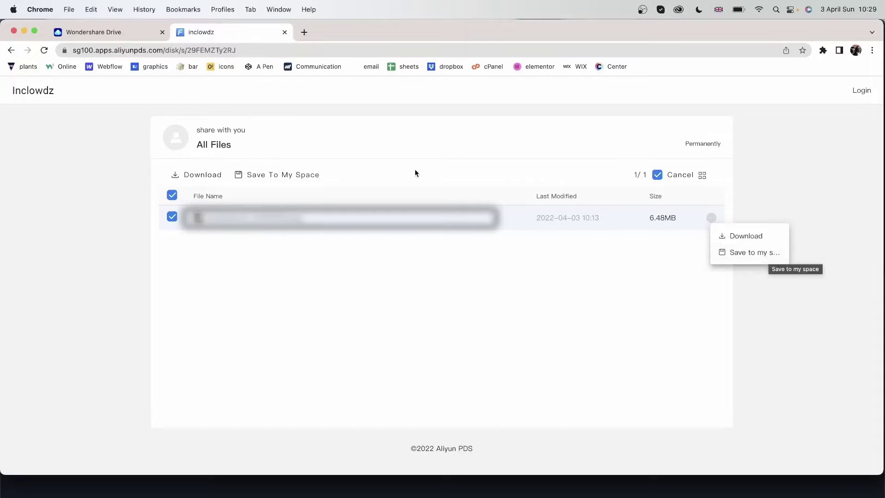
left_click(457, 324)
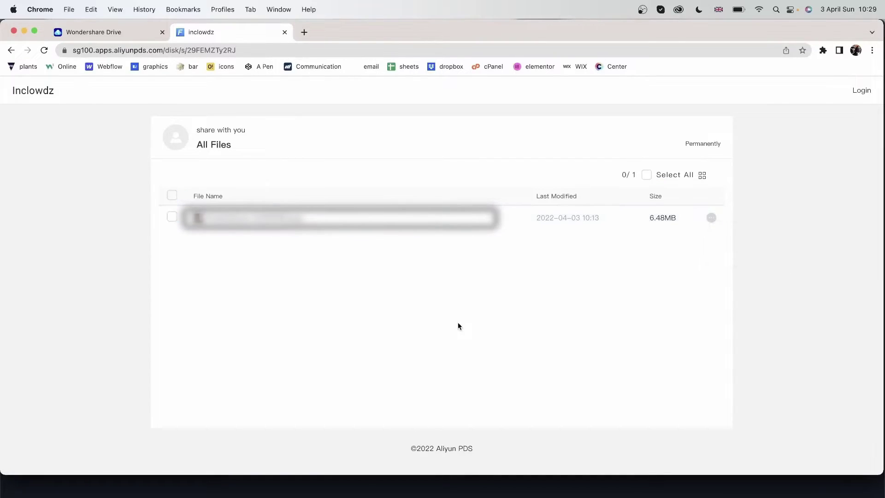
left_click(285, 32)
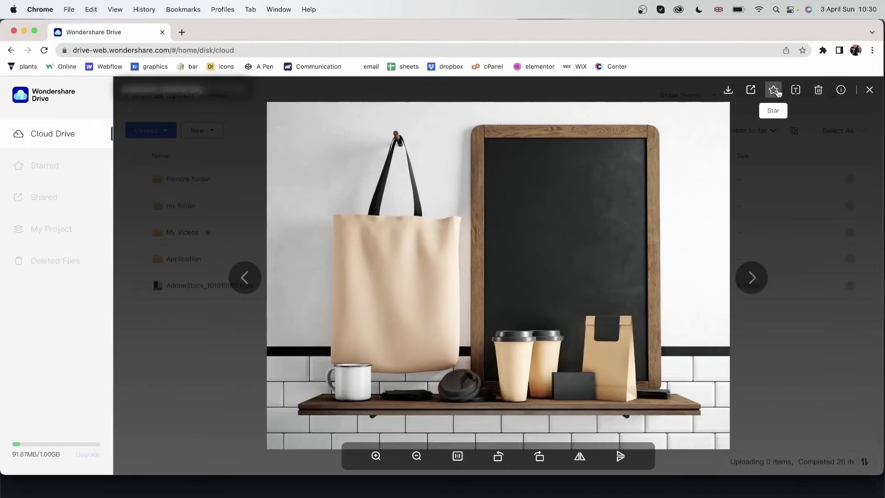
- Star the shelf image, rename it mockup.jpeg, and show its 6.48MB details
left_click(774, 91)
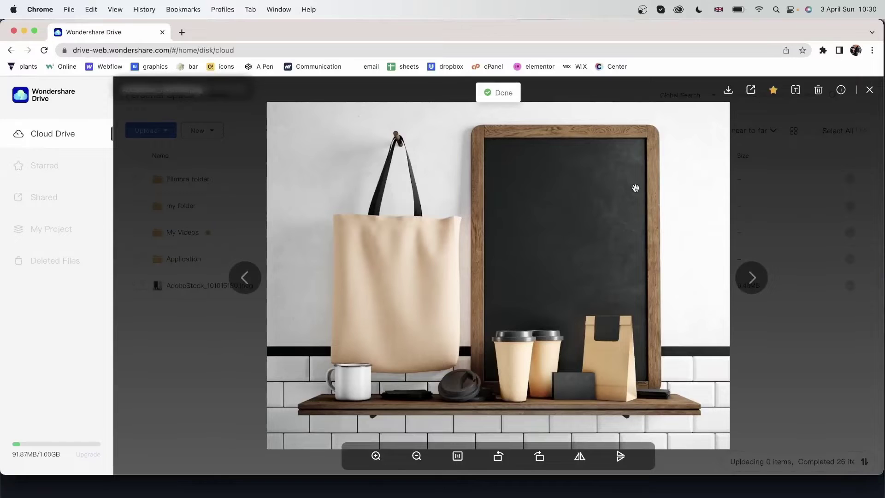
left_click(795, 90)
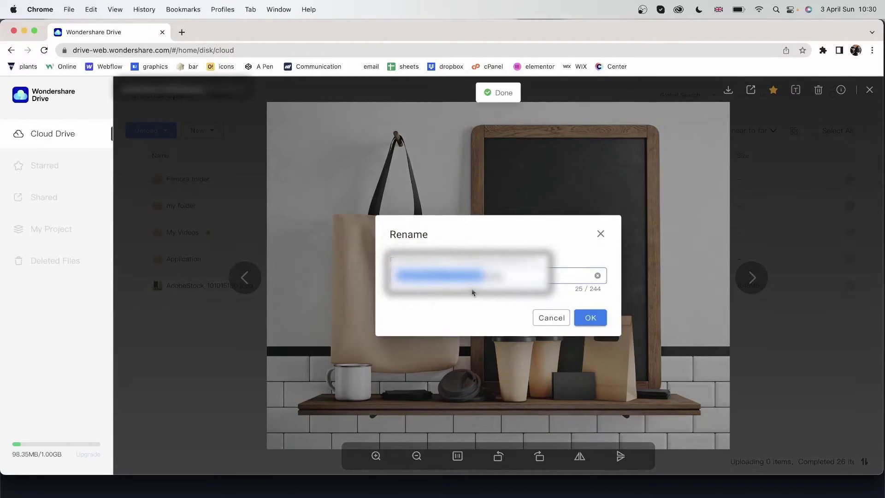
key("BackSpace")
type("mockup")
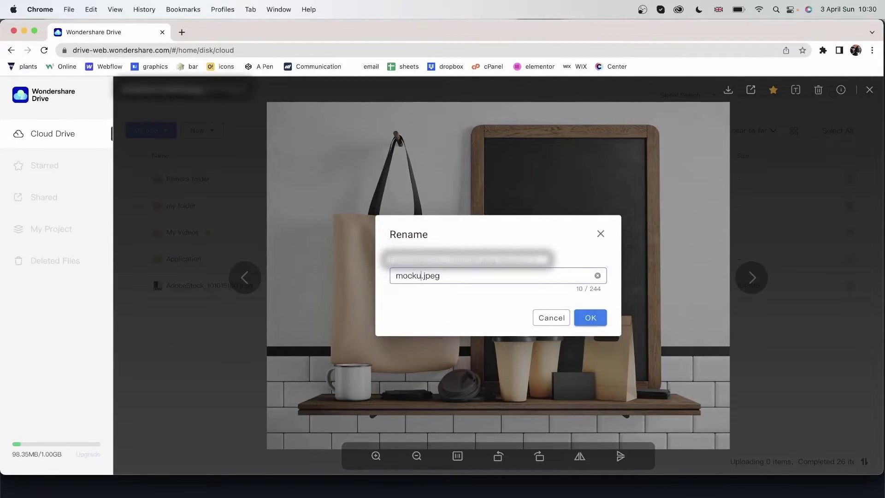
left_click(592, 322)
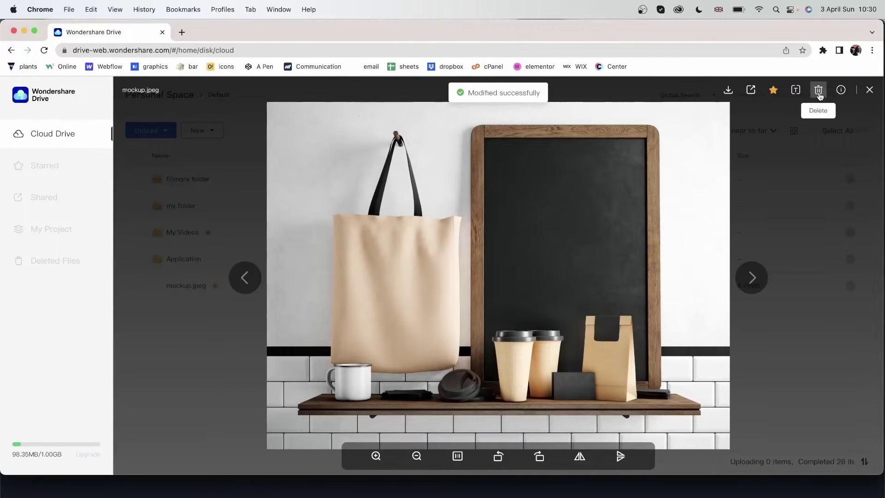
left_click(841, 92)
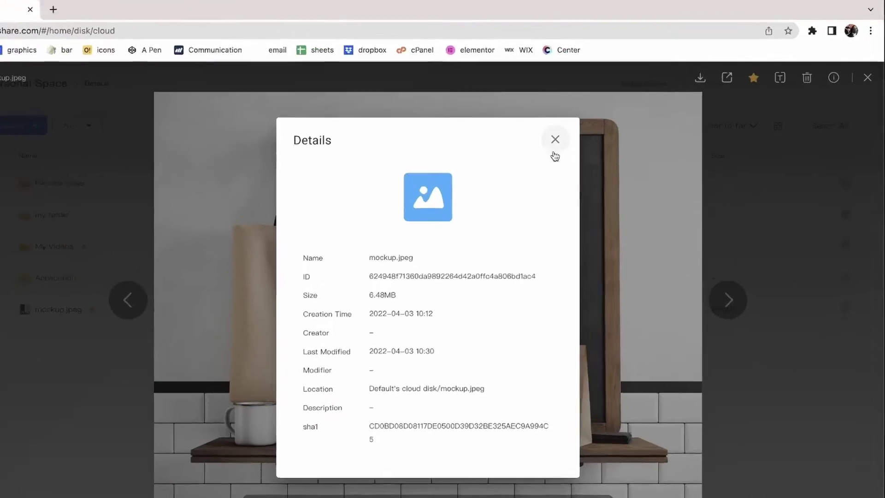
- Close the preview, search the drive for 'mockup', clear the search, and open the sort options
left_click(605, 142)
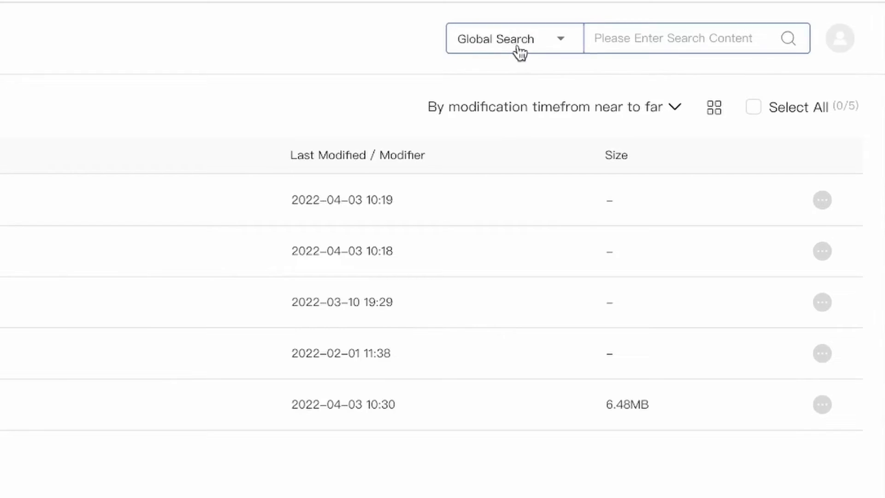
left_click(621, 38)
type("mockup")
key("Return")
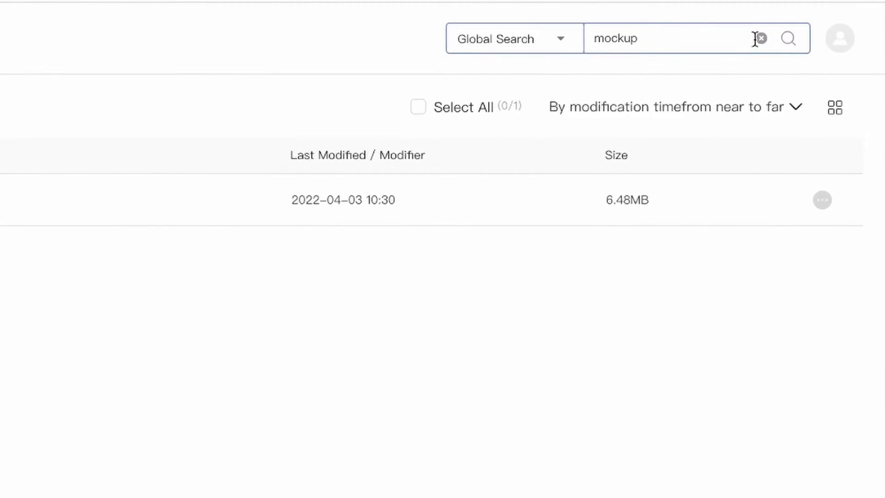
left_click(761, 38)
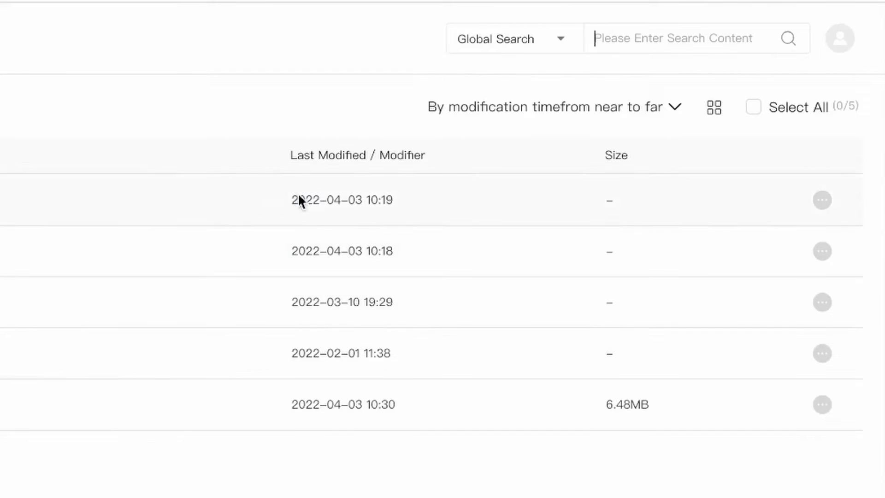
left_click(673, 110)
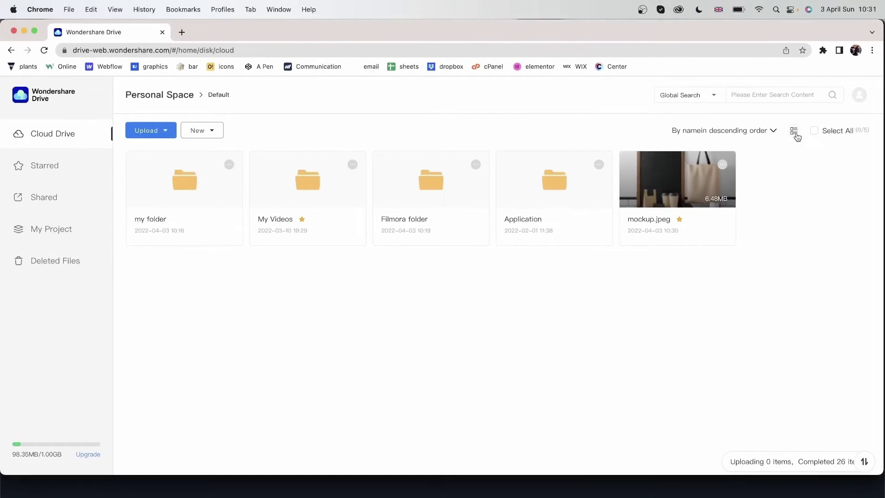
- Switch files to list layout, select then deselect all five items, and open Starred
left_click(794, 133)
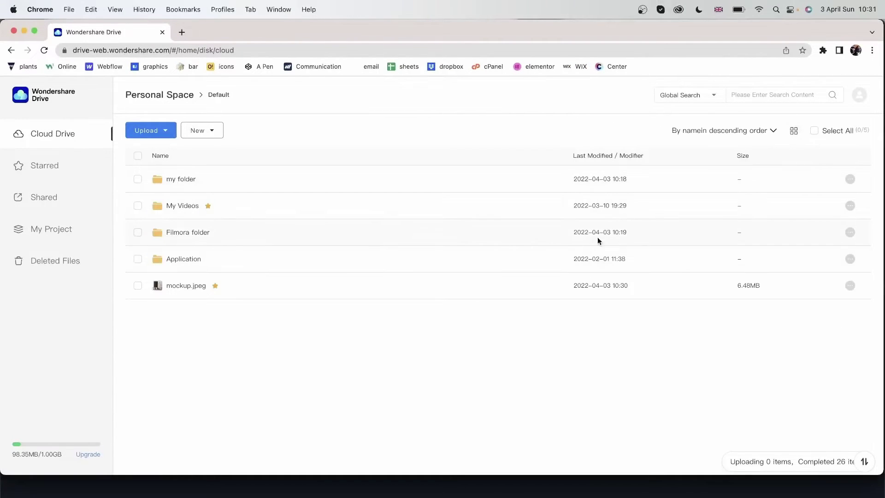
left_click(813, 131)
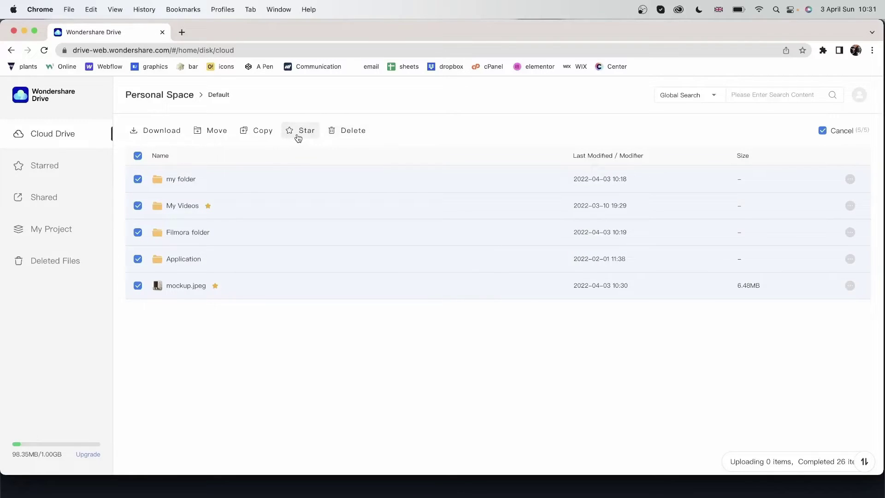
left_click(841, 132)
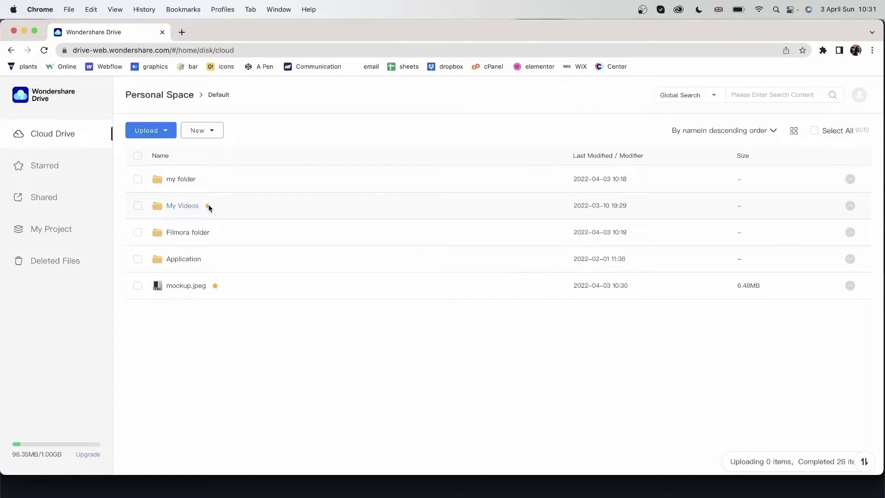
left_click(65, 166)
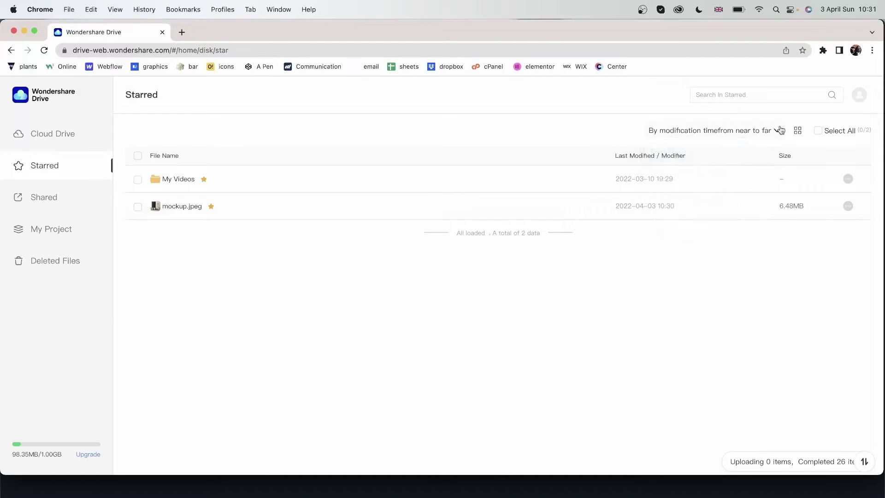
mouse_move(780, 130)
- Open the Shared page, select cars.mp4, and view its share details
left_click(69, 199)
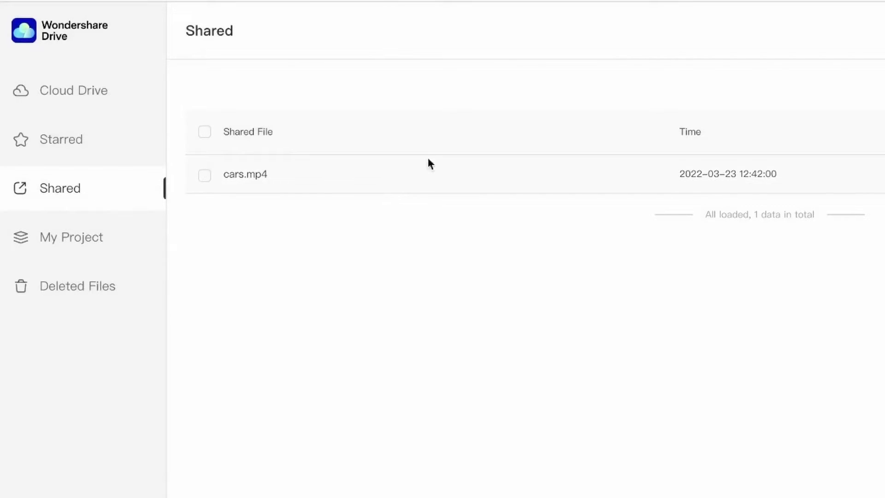
left_click(204, 176)
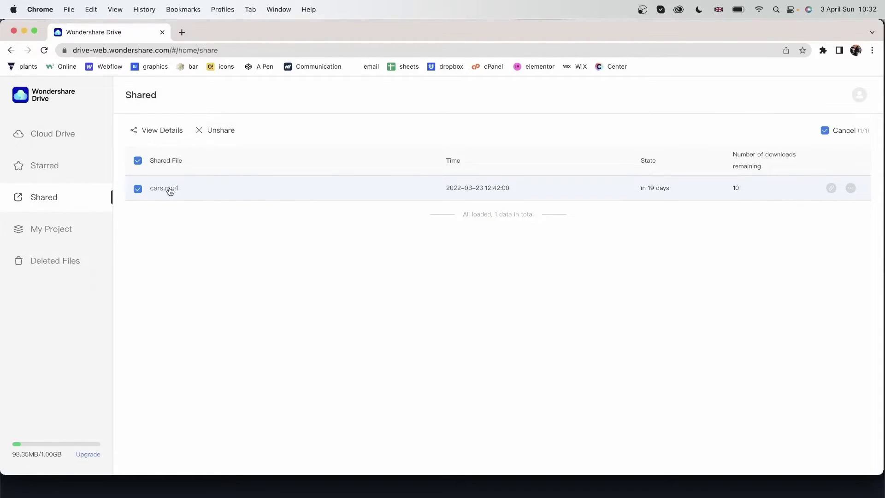
left_click(157, 132)
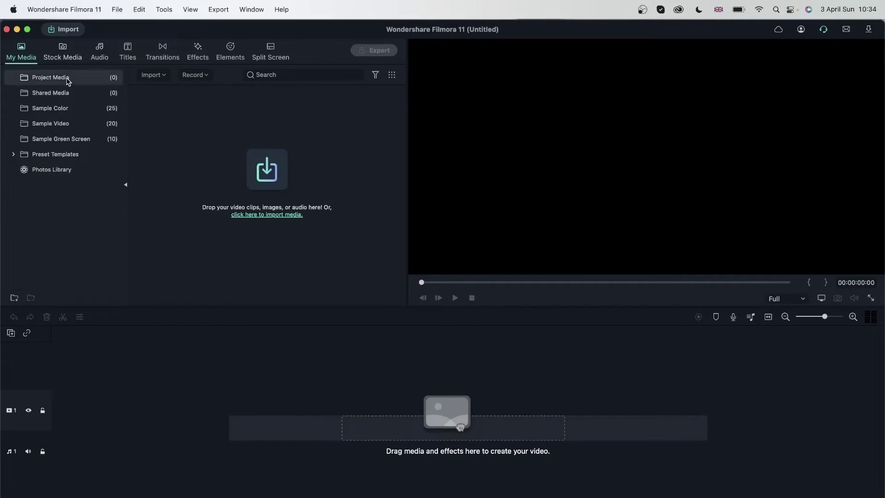
- Export the timeline as an MP4 named warrior with Upload to Cloud enabled
left_click(79, 58)
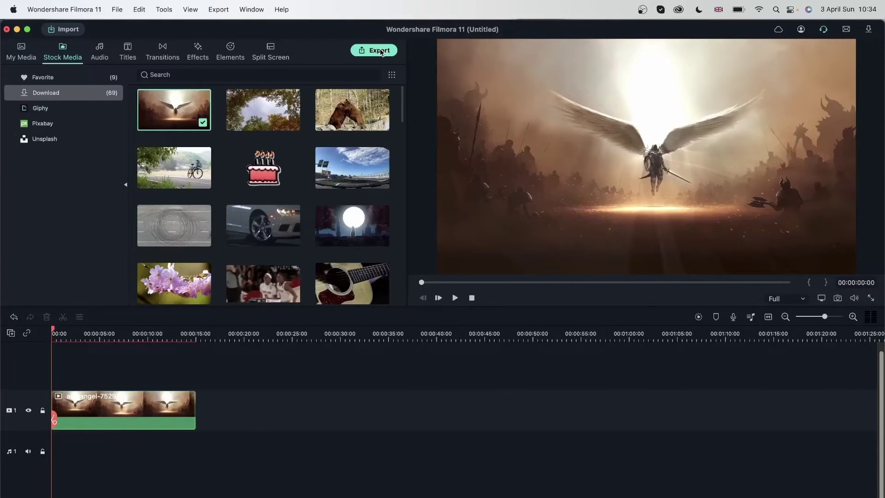
left_click(381, 52)
left_click_drag(390, 70, 298, 56)
left_click(200, 118)
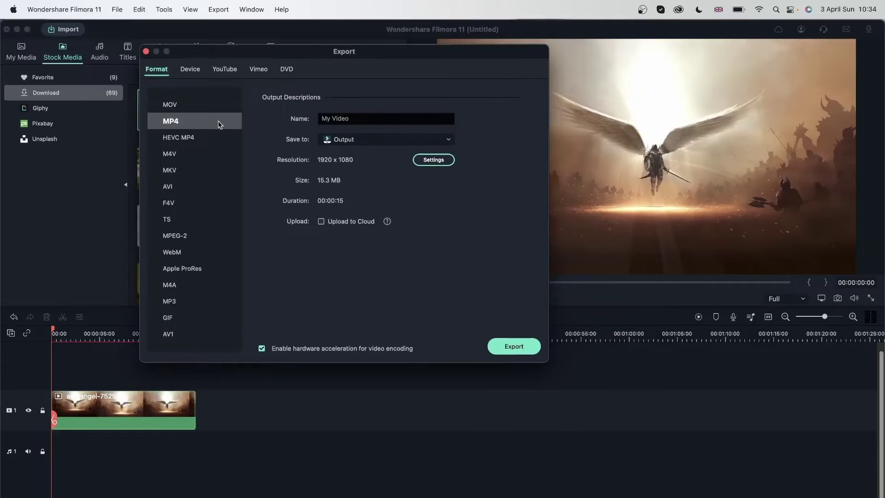
left_click(320, 221)
left_click(385, 118)
type("warrior")
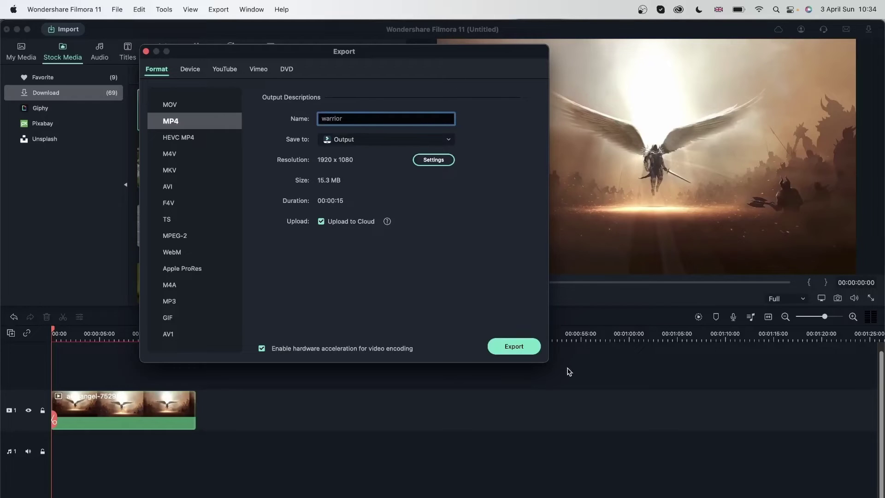
left_click(514, 346)
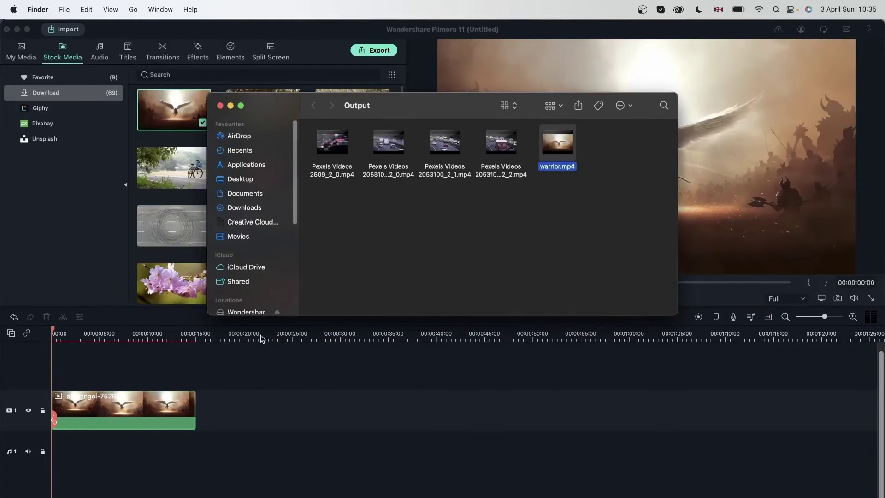
- Close the output folder and success message, then check warrior.mp4's cloud upload status
left_click(585, 217)
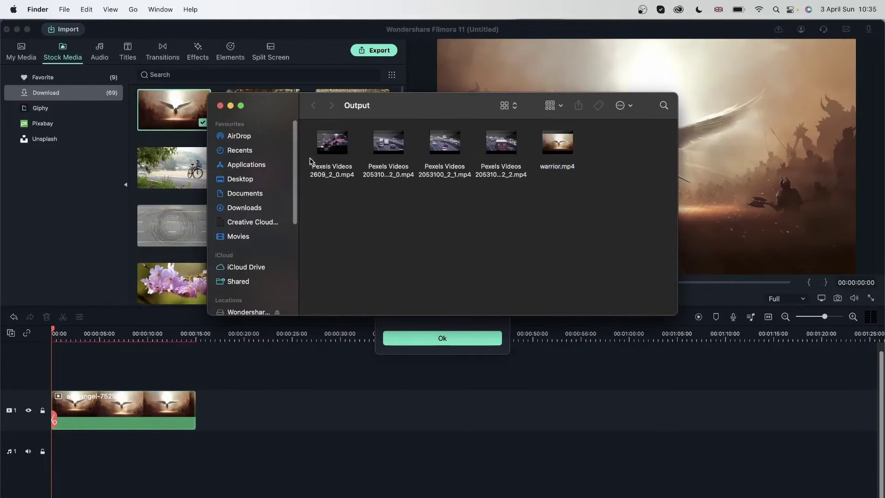
left_click(220, 106)
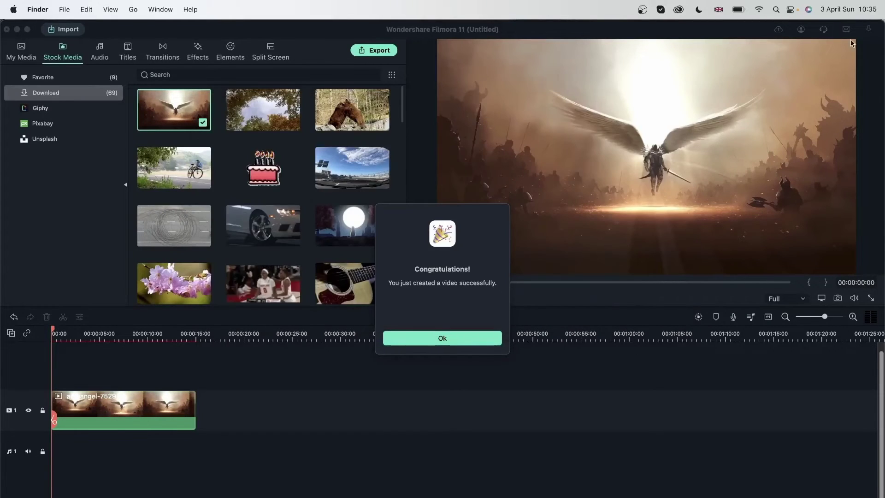
left_click(778, 31)
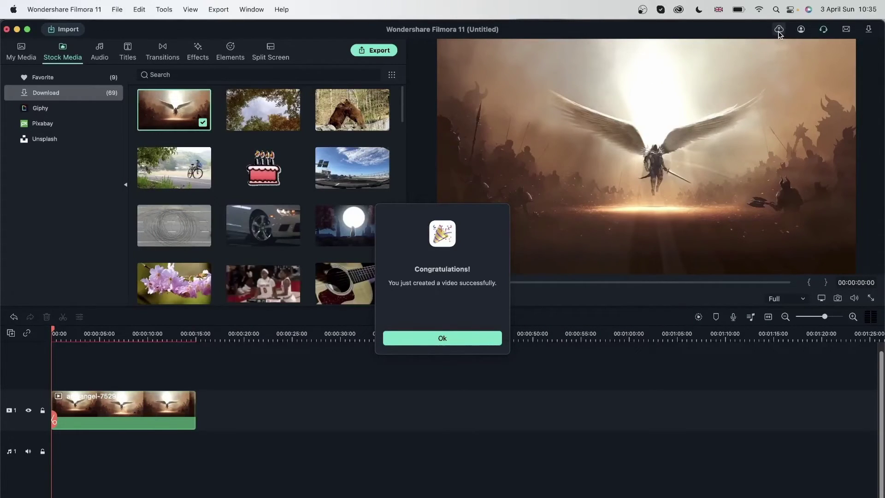
left_click(425, 339)
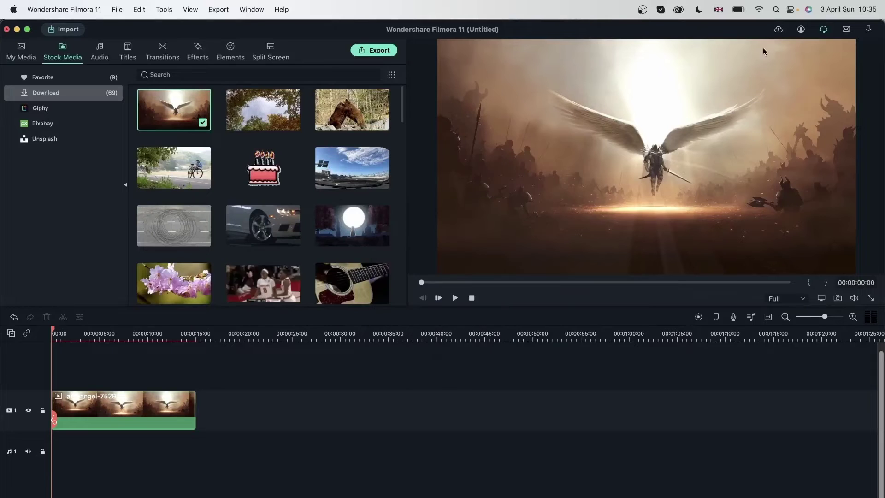
left_click(778, 30)
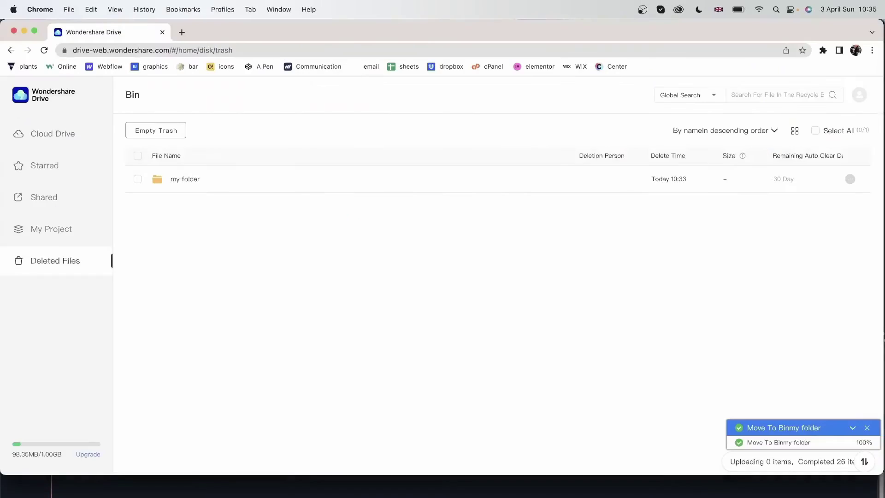
- Search the drive for 'warrior', view warrior.mp4's details, and move it into Personal Space
left_click(55, 147)
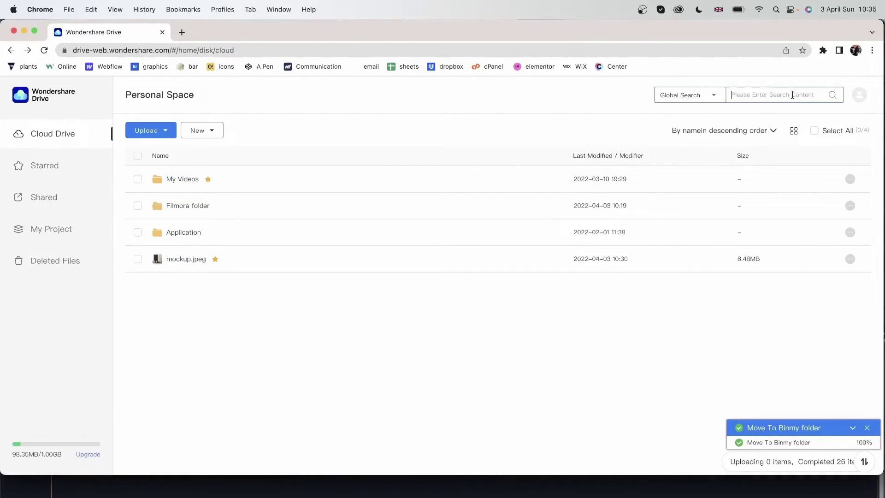
type("warrior")
key("Return")
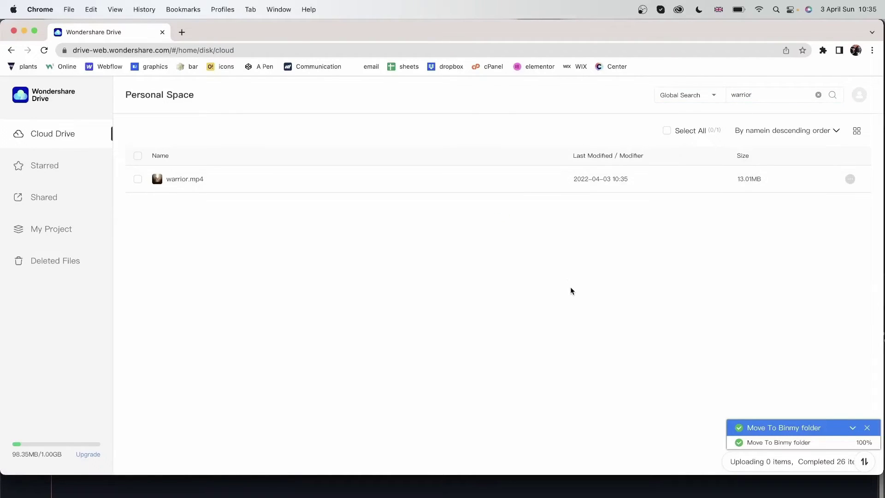
left_click(849, 180)
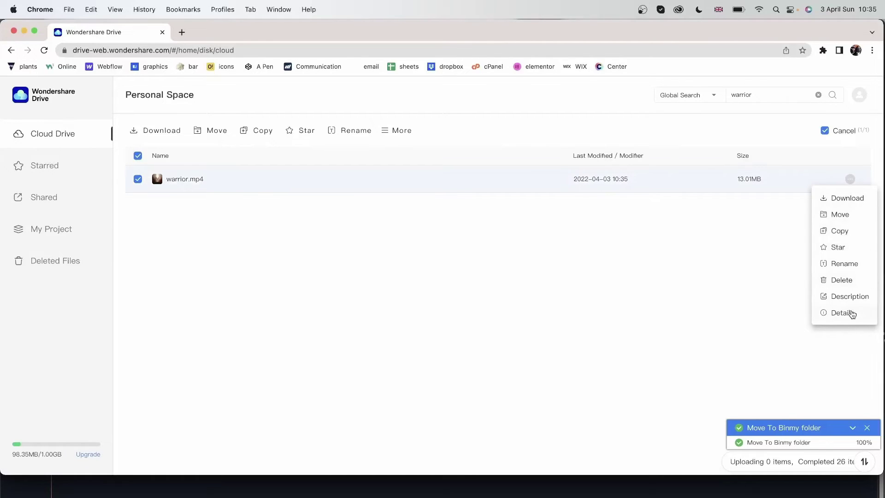
left_click(855, 314)
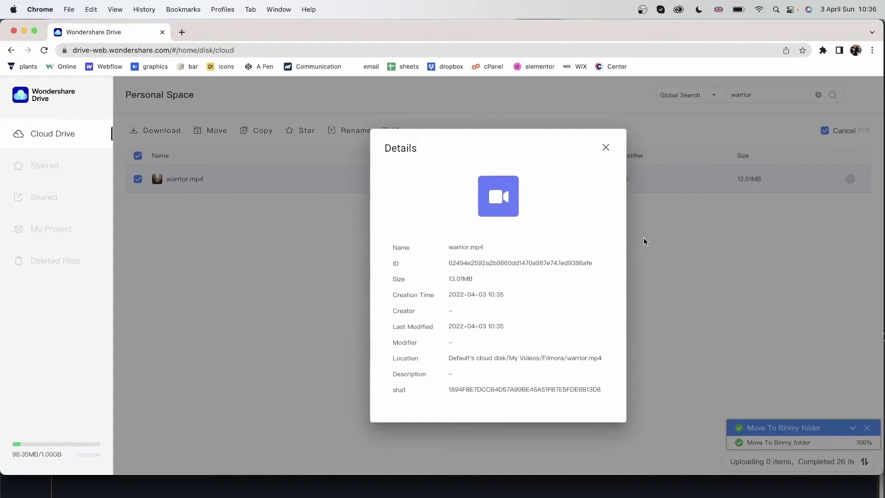
left_click(606, 148)
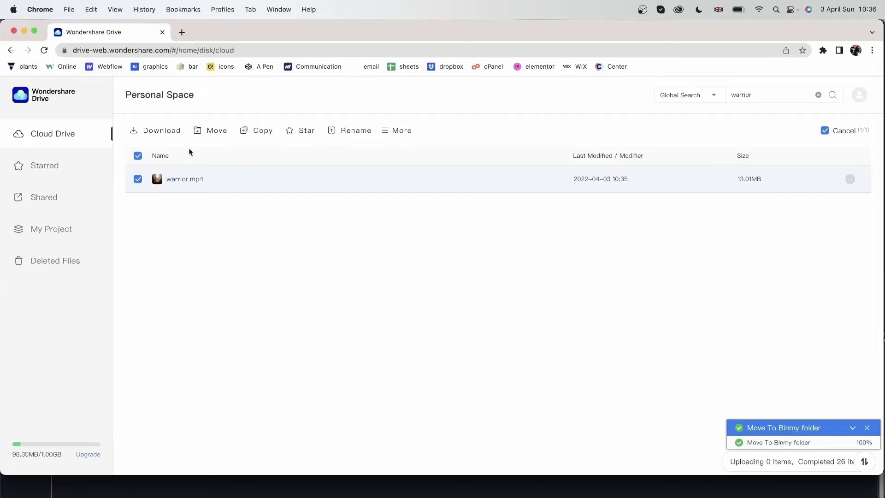
left_click(215, 130)
left_click(586, 345)
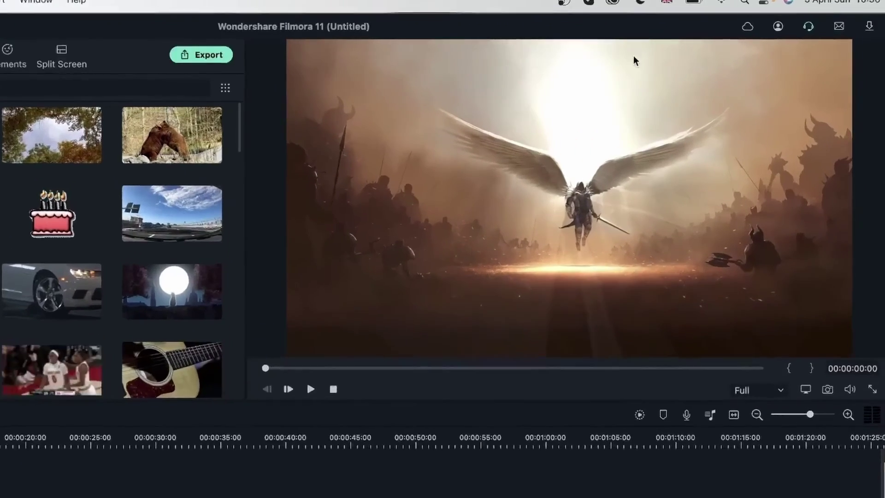
- Share warrior.mp4 from Filmora's cloud panel with a custom access code and 7-day validity
left_click(778, 29)
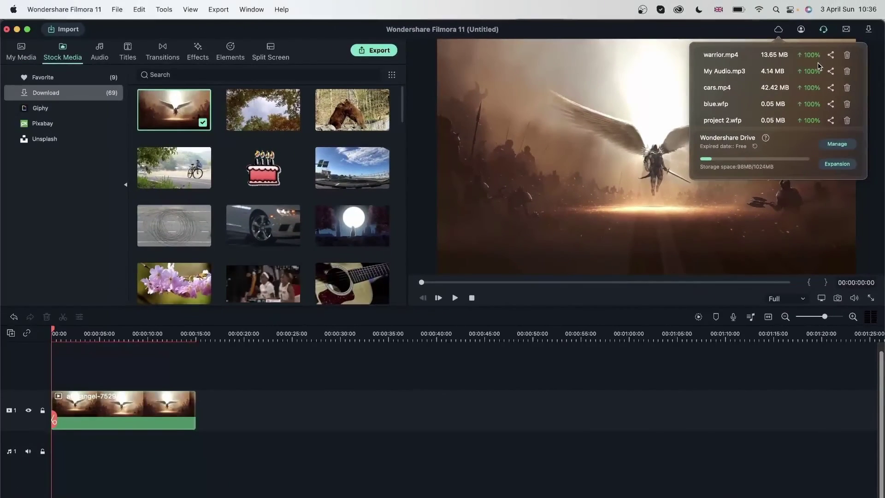
left_click(830, 56)
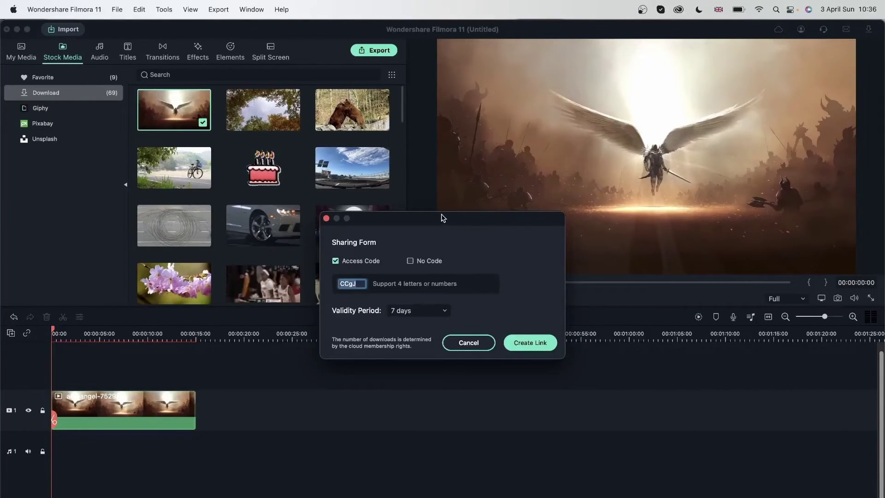
left_click_drag(441, 218, 267, 89)
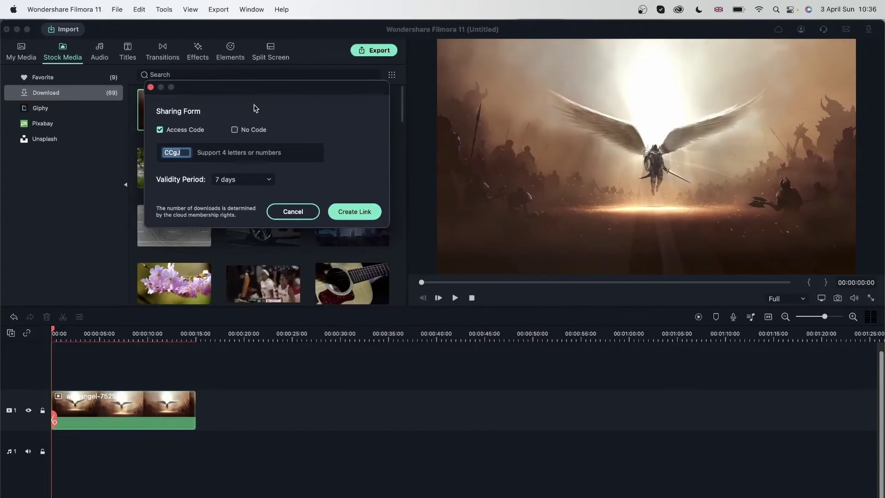
left_click(235, 130)
left_click(159, 130)
left_click(220, 155)
key("super+a")
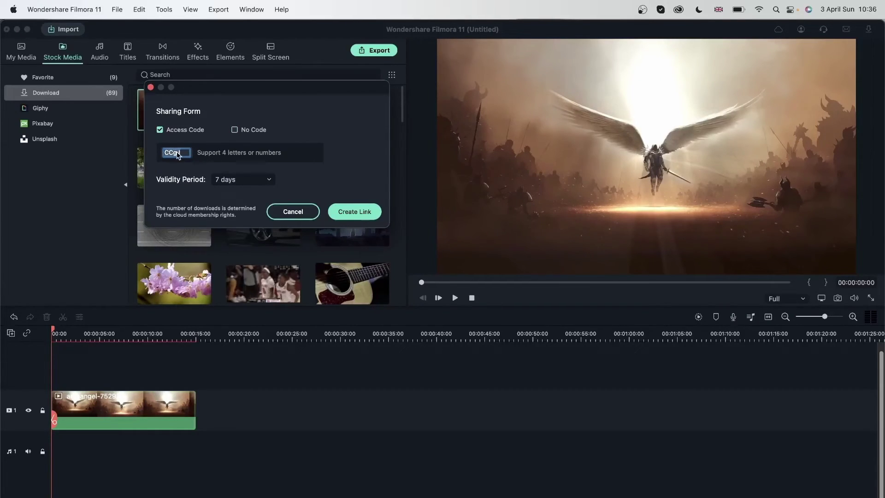
left_click(253, 182)
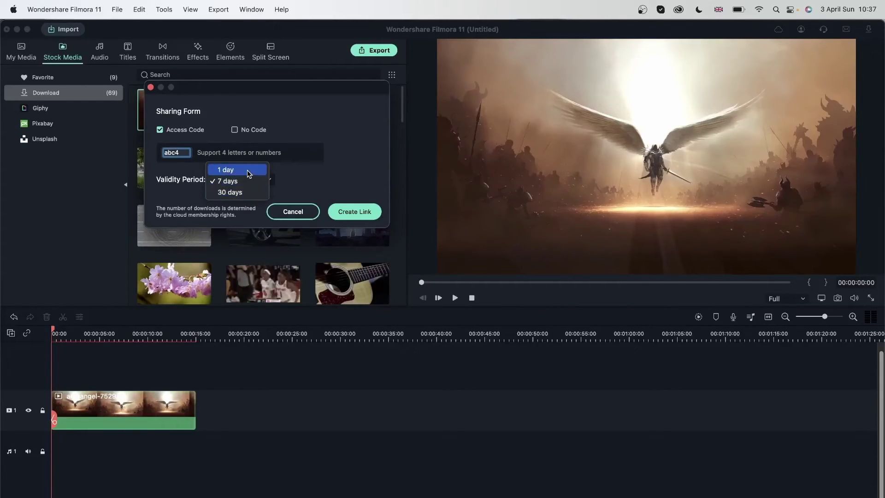
left_click(344, 165)
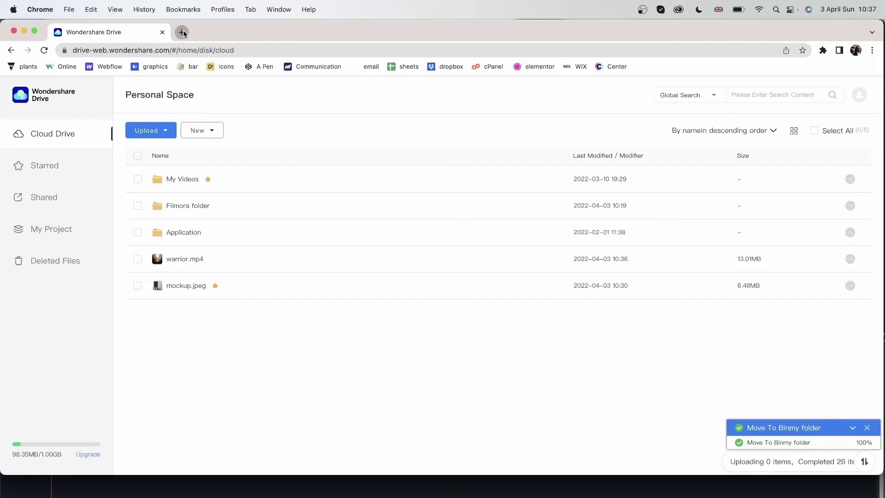
- Load the shared warrior.mp4 link in a new Chrome tab, stripped of its 'Link:' prefix and password text
left_click(176, 31)
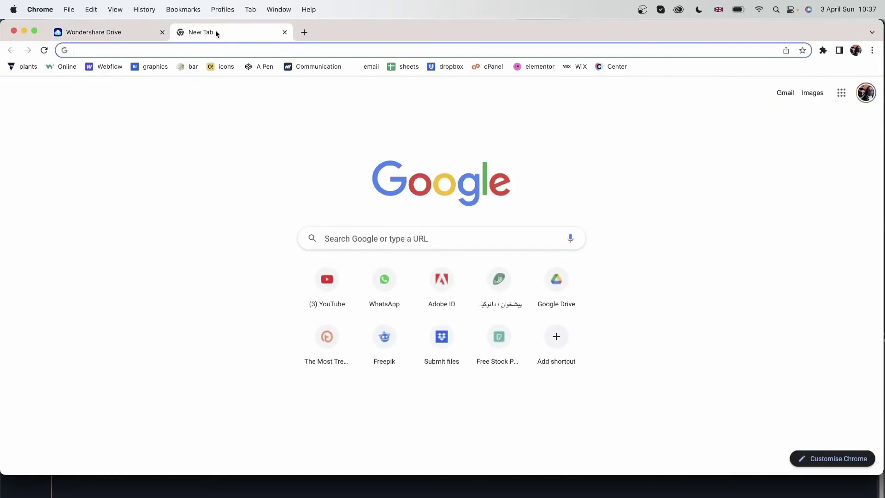
key("super+v")
left_click_drag(95, 50, 53, 50)
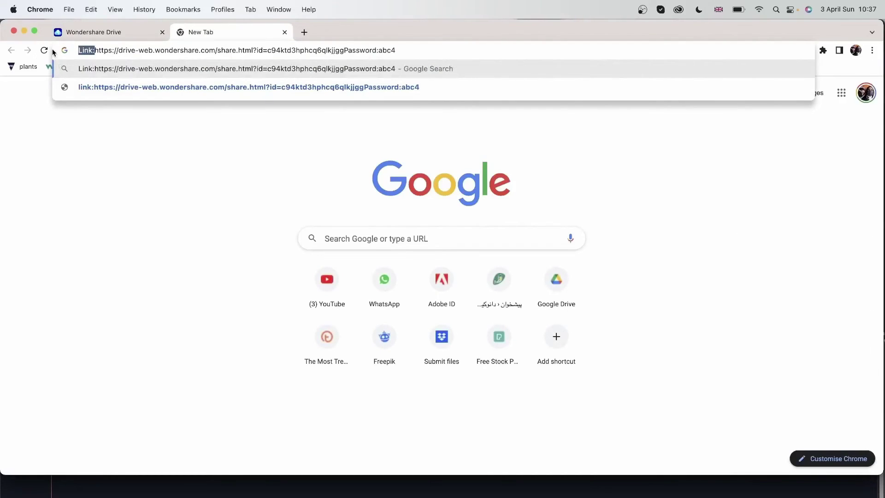
key("BackSpace")
key("Return")
left_click_drag(374, 49, 326, 50)
key("BackSpace")
key("BackSpace")
key("Return")
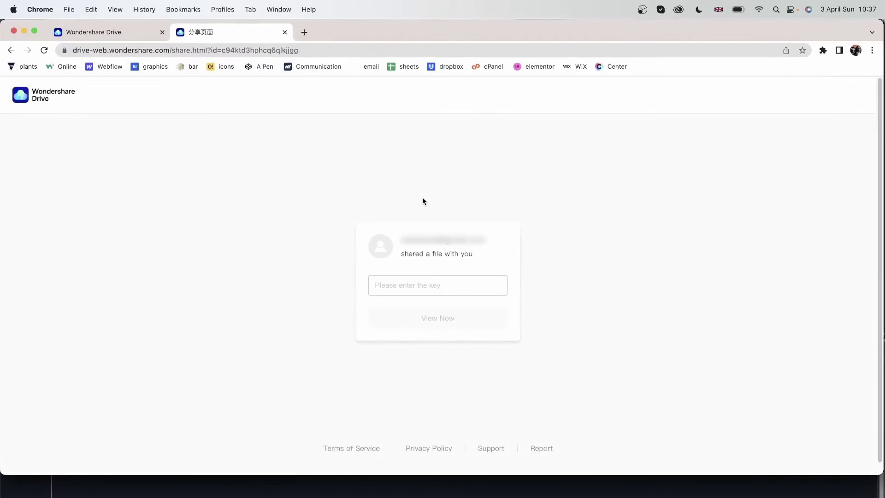
- Unlock the share page with the access key and play warrior.mp4
left_click(439, 285)
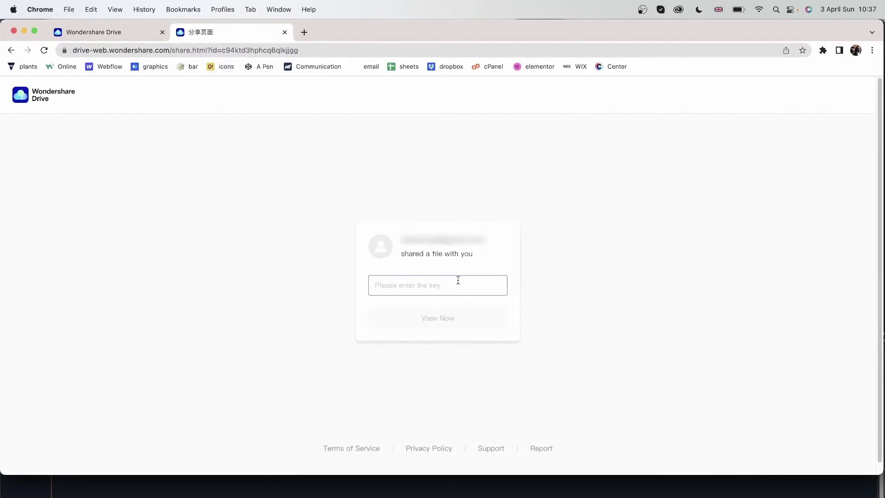
left_click(418, 318)
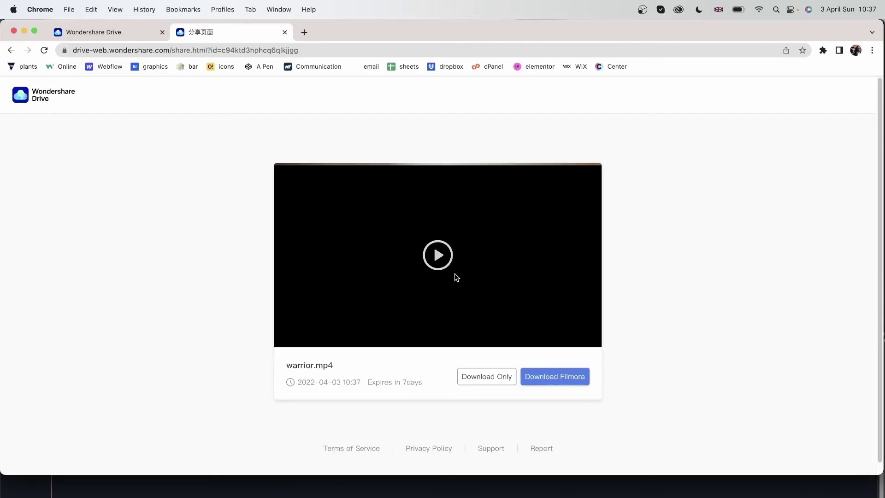
left_click(438, 255)
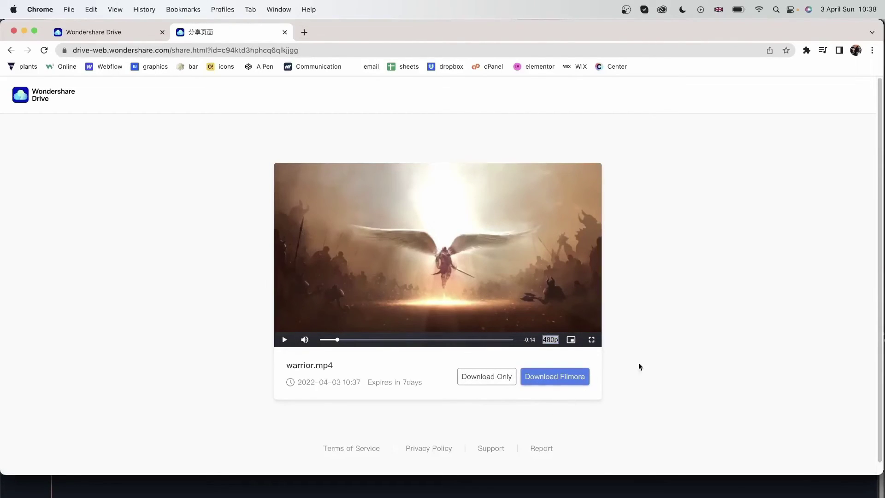
left_click_drag(287, 364, 298, 386)
left_click(372, 399)
left_click(294, 386)
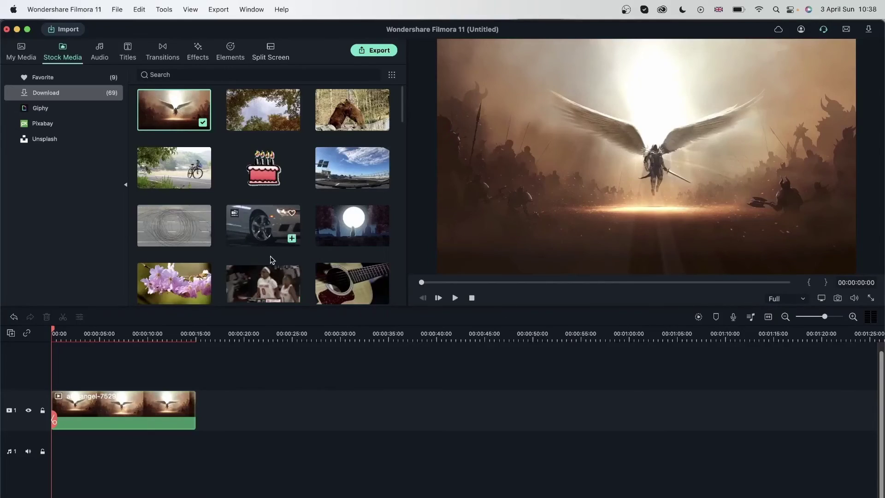
- Save the project as 'warrior' via File > Save As
left_click(117, 9)
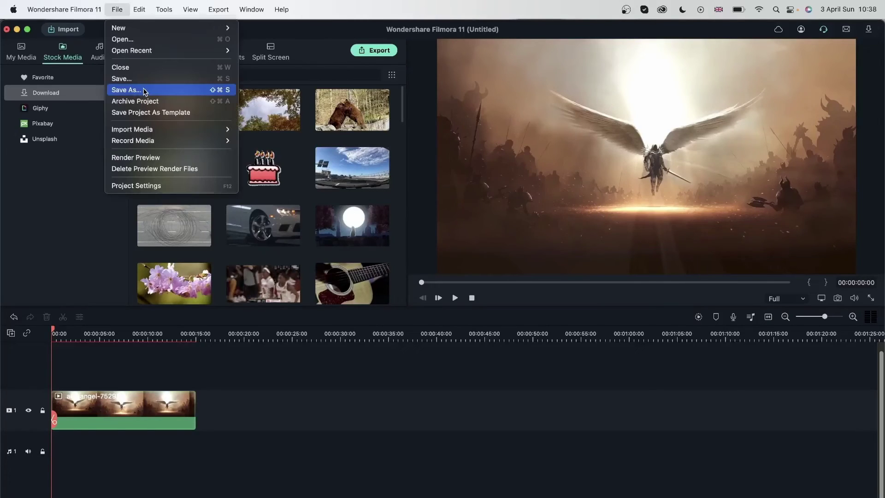
left_click(134, 91)
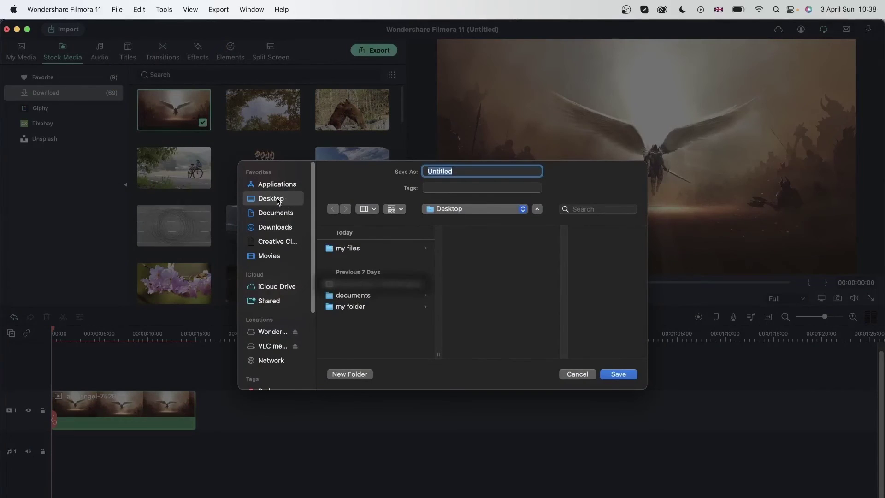
type("warrior")
key("Return")
- Archive the project as a bundle with File > Archive Project, then close the editor
left_click(117, 10)
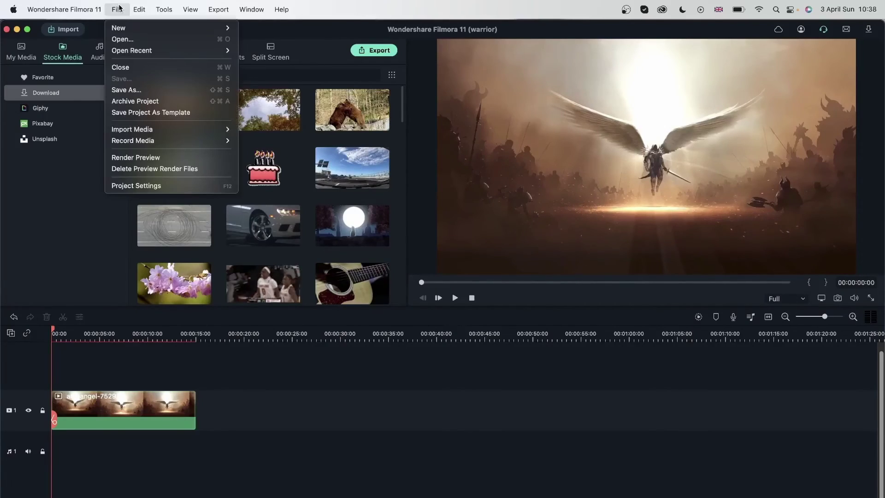
left_click(151, 106)
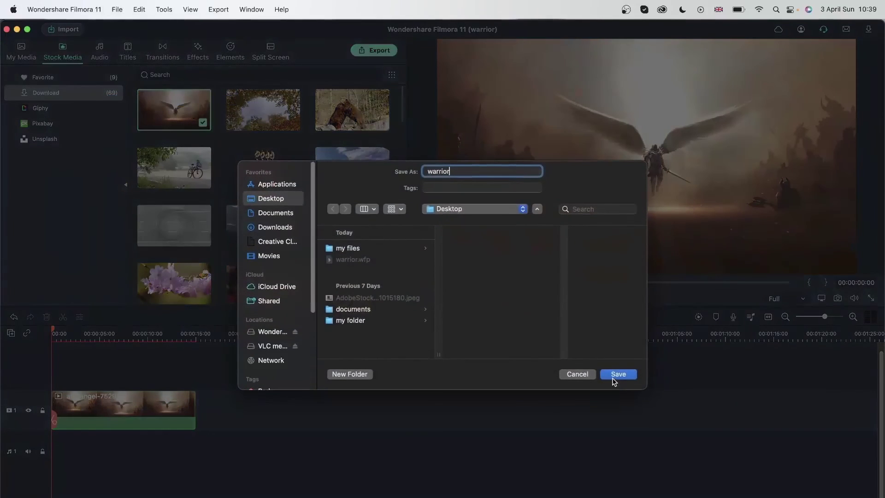
left_click(616, 374)
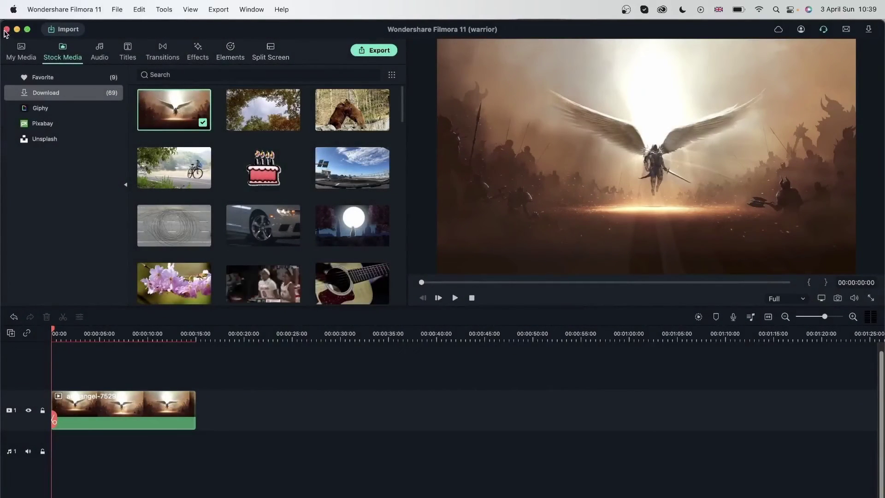
left_click(7, 29)
- From Recent Project in the launcher, upload warrior.wfp and warrior.wfpbundle to the cloud
left_click(233, 169)
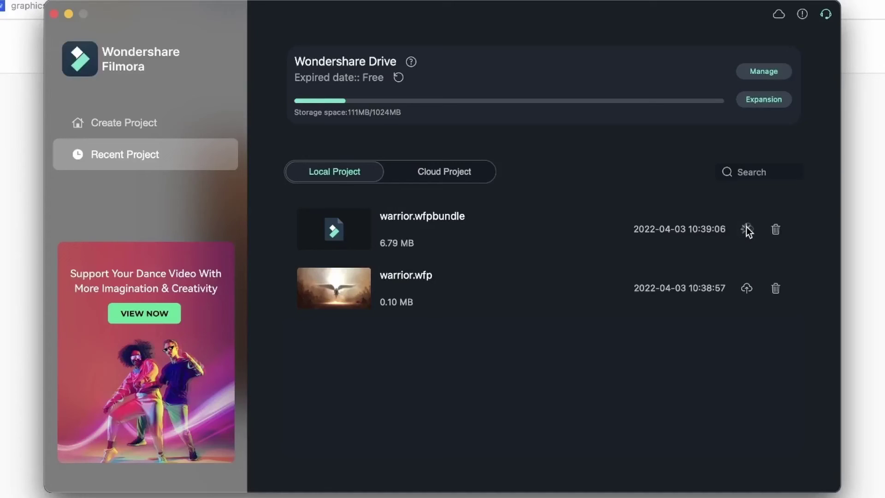
left_click(747, 287)
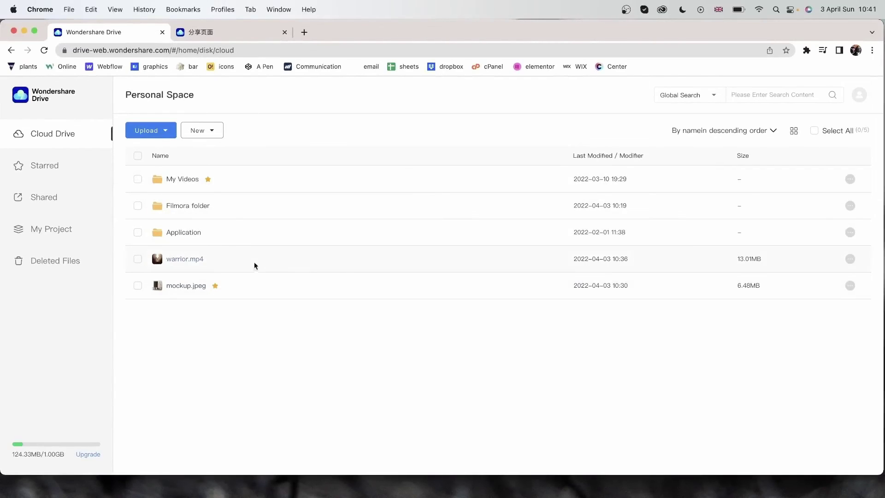
- Browse Application > Filmora > Project > warrior down to the Warrior_wfp folder
left_click(188, 231)
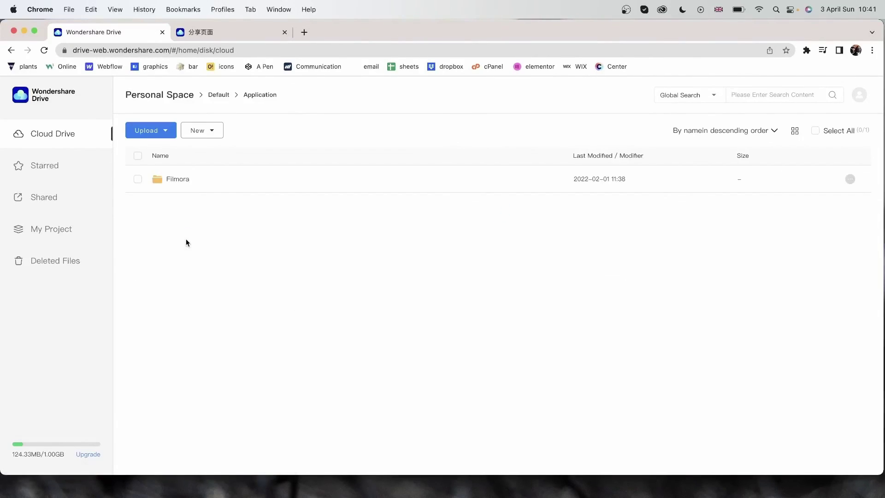
left_click(185, 178)
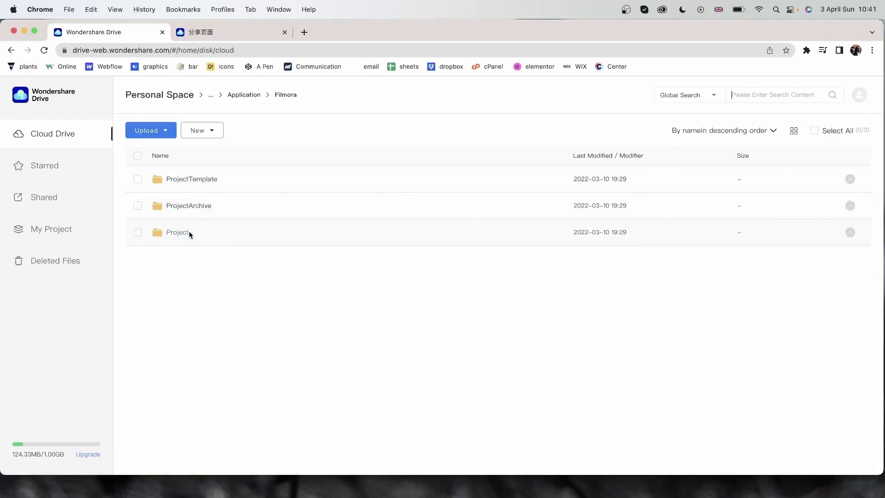
left_click(186, 233)
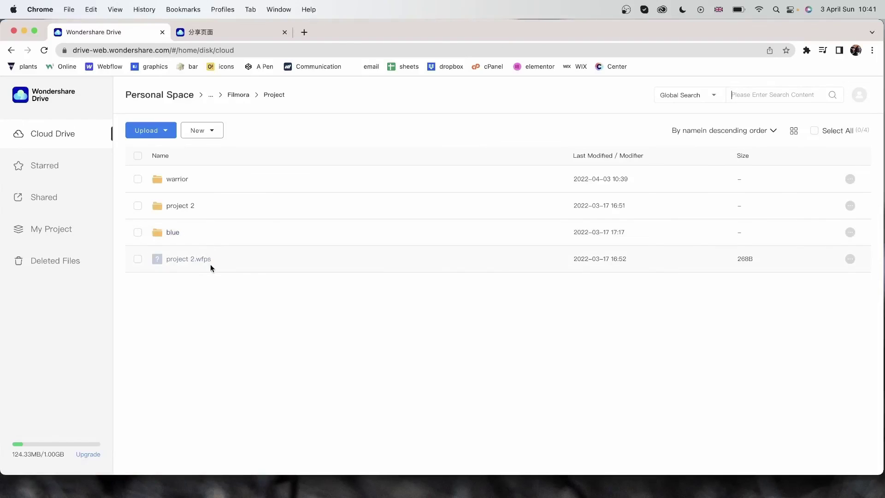
left_click(180, 179)
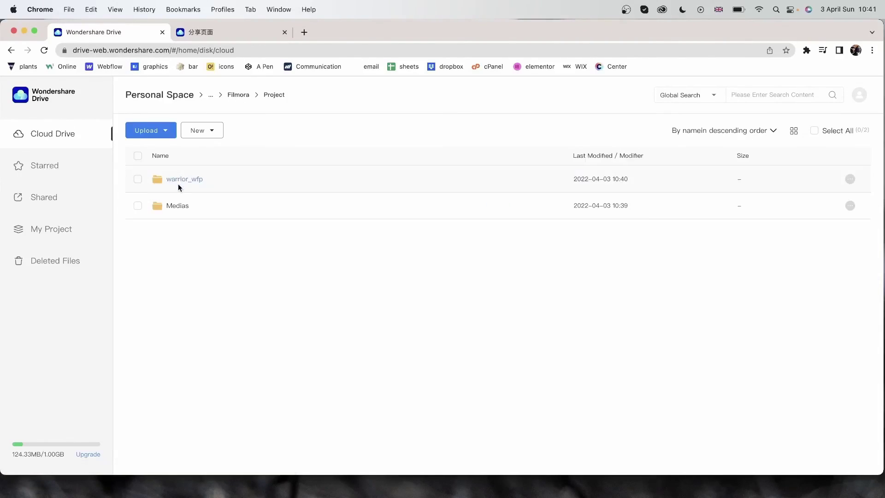
left_click(178, 187)
left_click(186, 181)
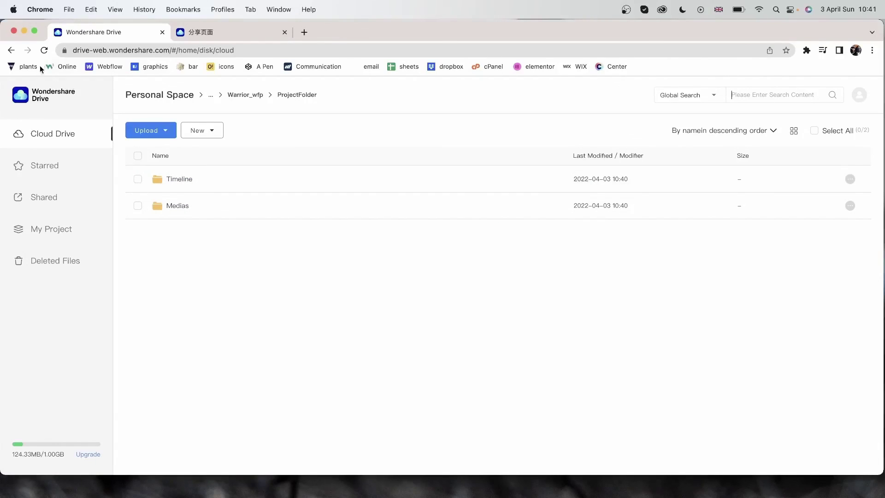
- Search the Cloud Drive for 'warrior' and open warrior_wfp and its ProjectFolder
left_click(55, 137)
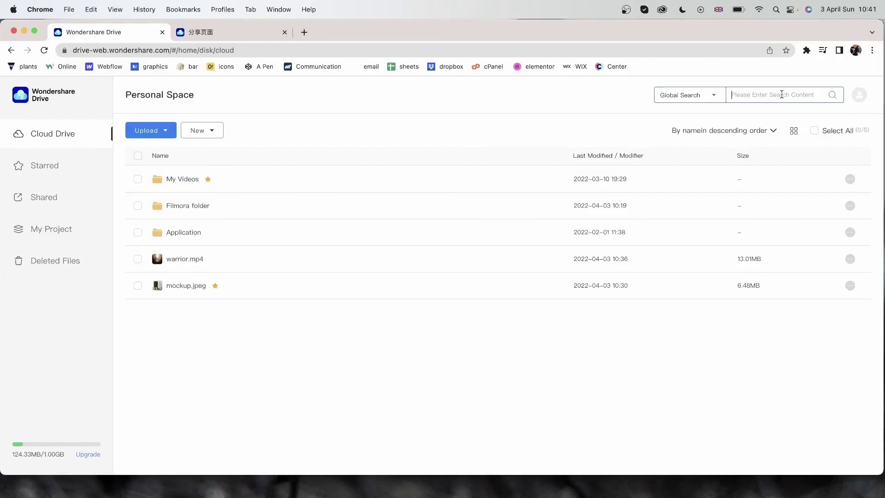
type("warrior")
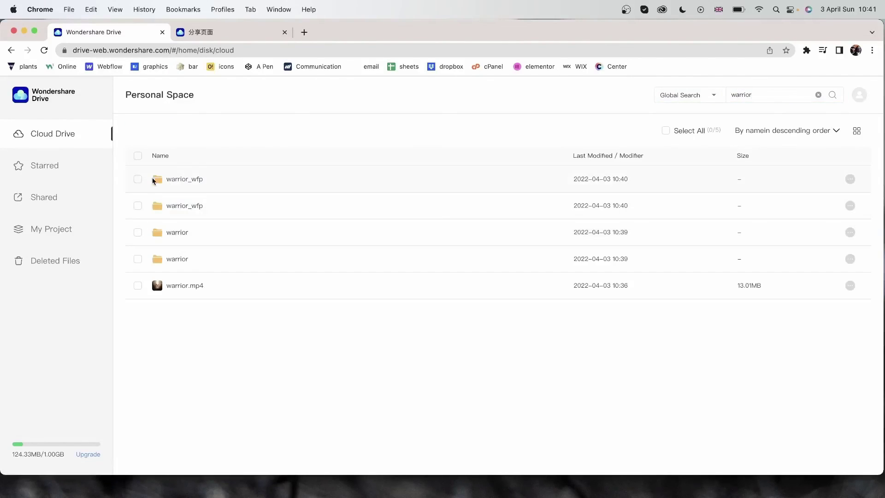
left_click(185, 181)
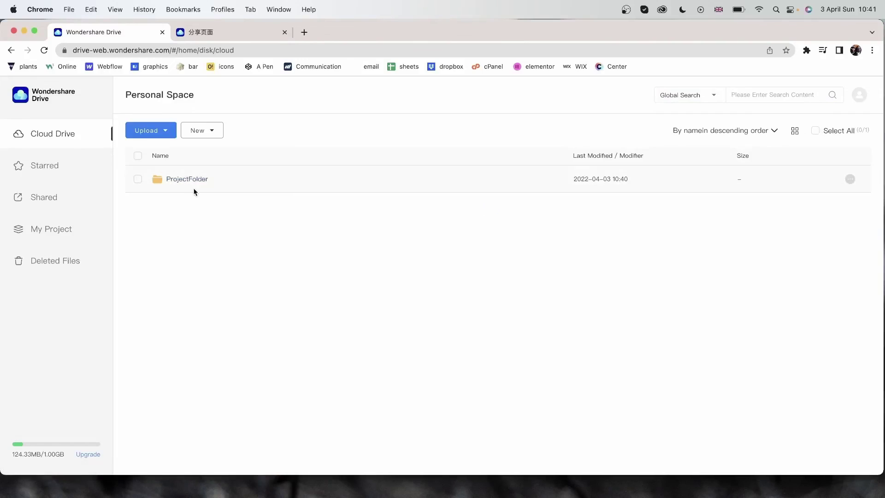
left_click(192, 179)
key("super+bracketleft")
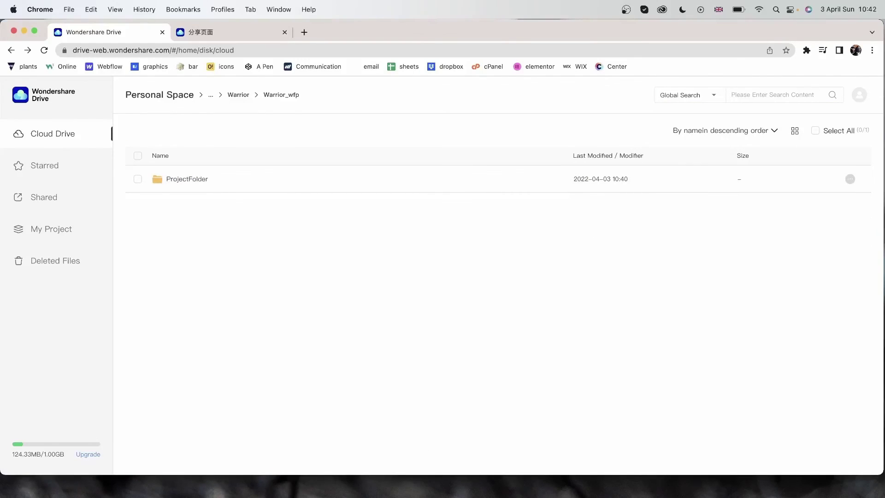
key("super+Tab")
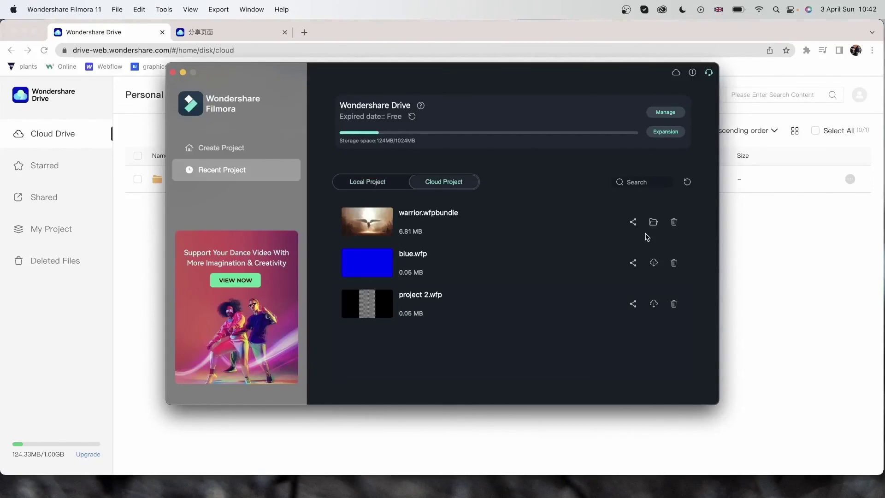
- Share the cloud warrior.wfpbundle from Filmora's Cloud Project list, then return to Chrome
left_click(633, 222)
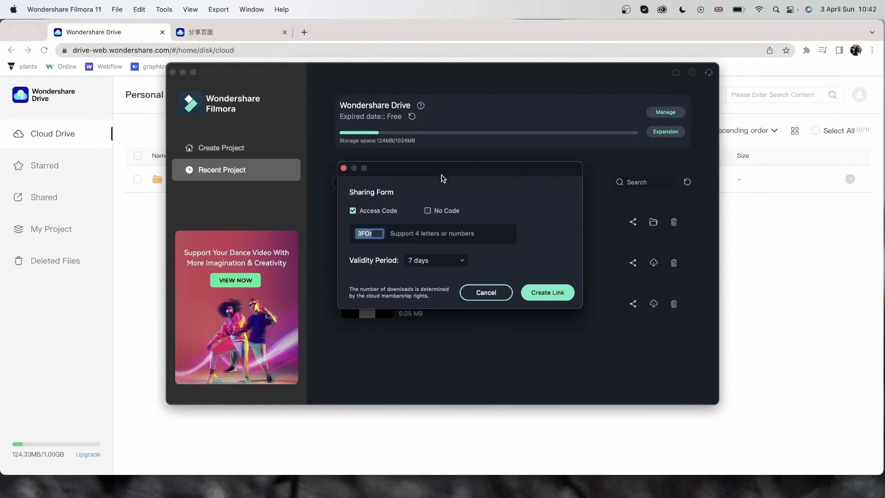
key("super+Tab")
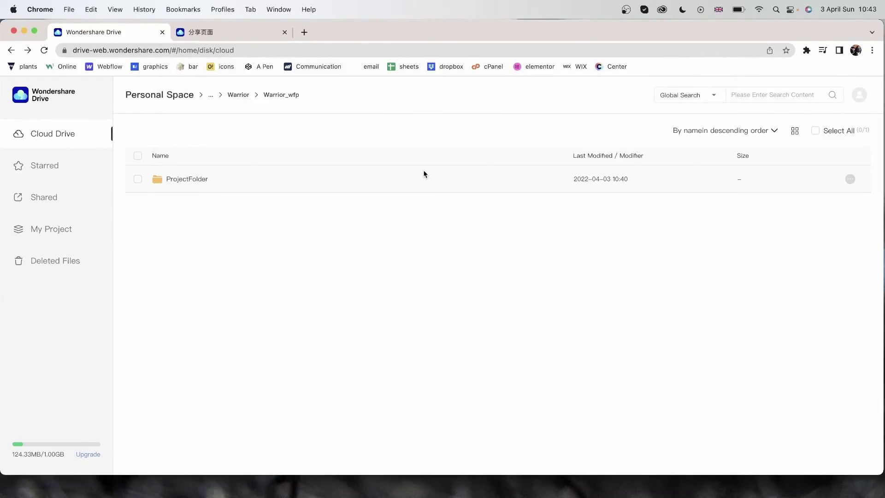